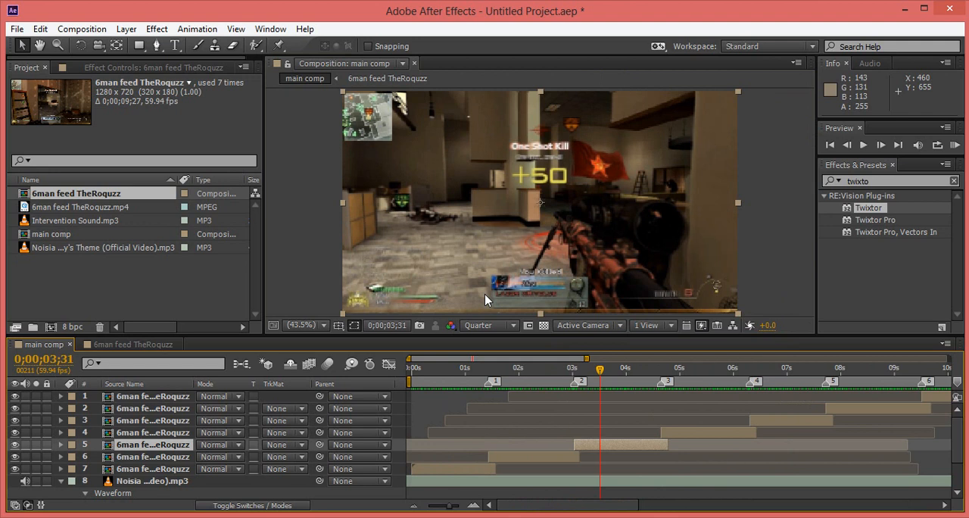
Add an adjustment layer above the clips in the main comp.
{"action": "left_click", "coordinate": [504, 369]}
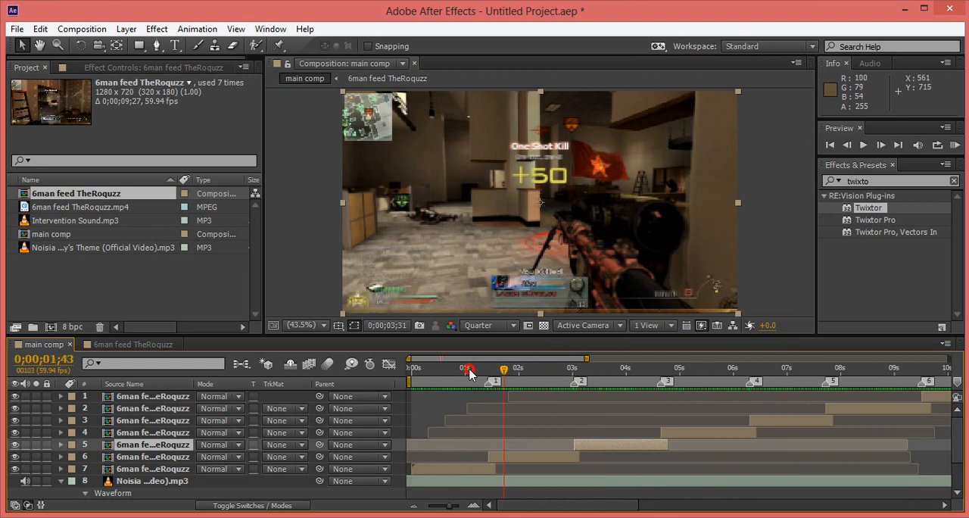
{"action": "left_click_drag", "start_coordinate": [470, 371], "coordinate": [519, 371]}
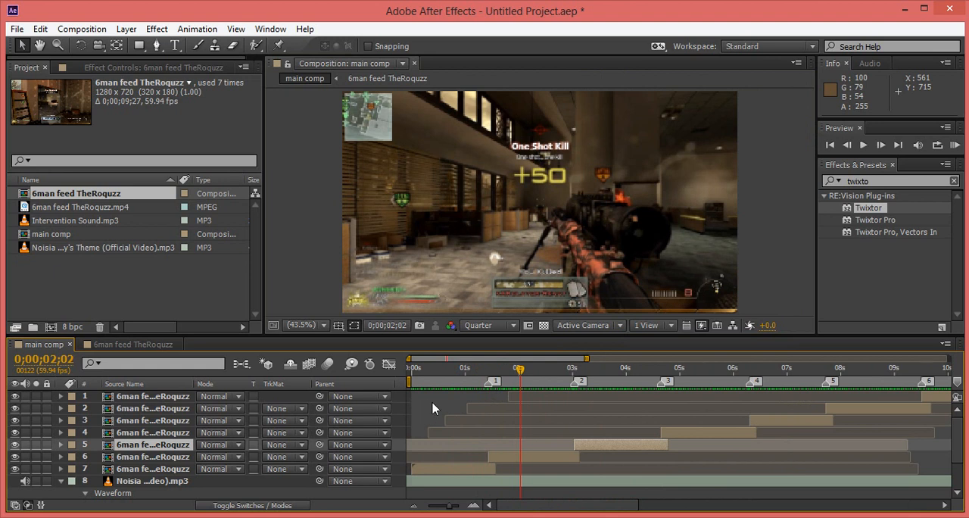
{"action": "key", "text": "ctrl+alt+y"}
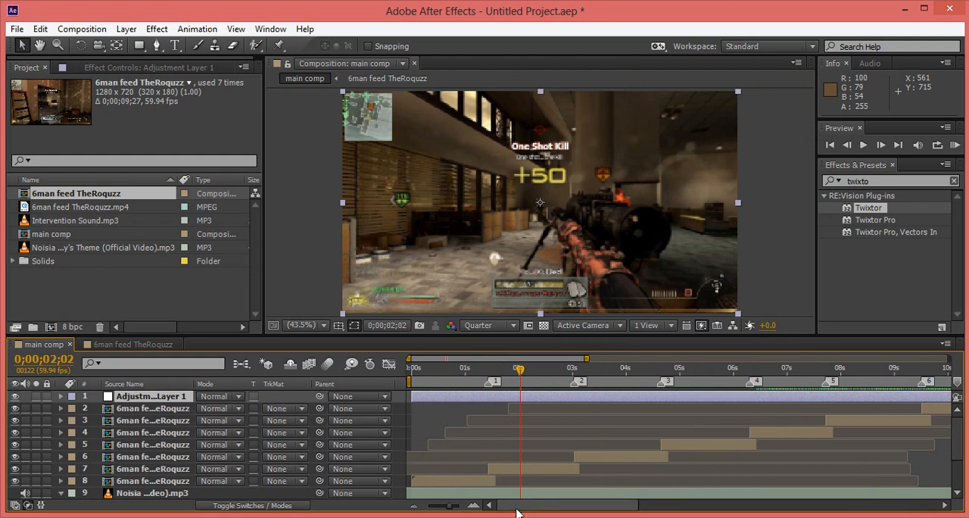
End the work area at 0;00;11;14, where the last clip ends, and trim the composition to it.
{"action": "mouse_move", "coordinate": [519, 506]}
{"action": "left_mouse_down"}
{"action": "mouse_move", "coordinate": [610, 505]}
{"action": "mouse_move", "coordinate": [594, 506]}
{"action": "left_mouse_up"}
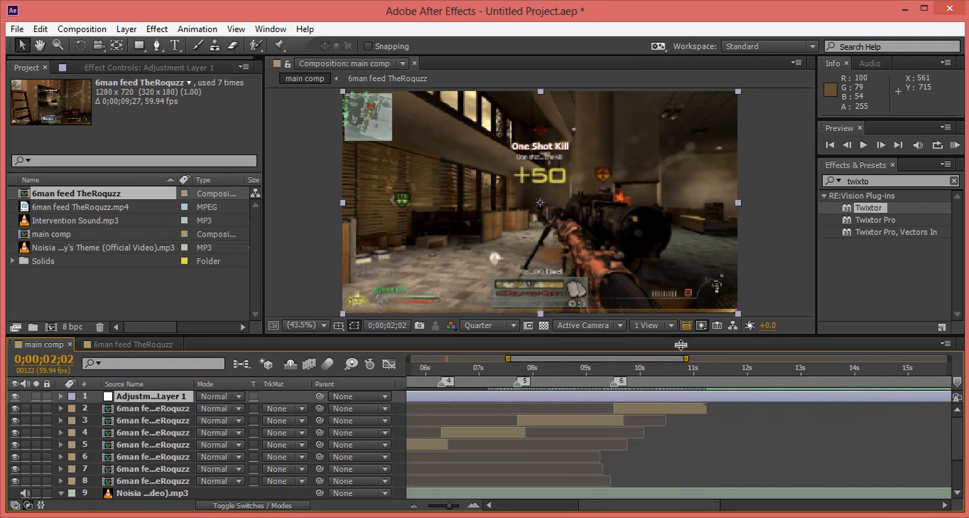
{"action": "left_click", "coordinate": [708, 370]}
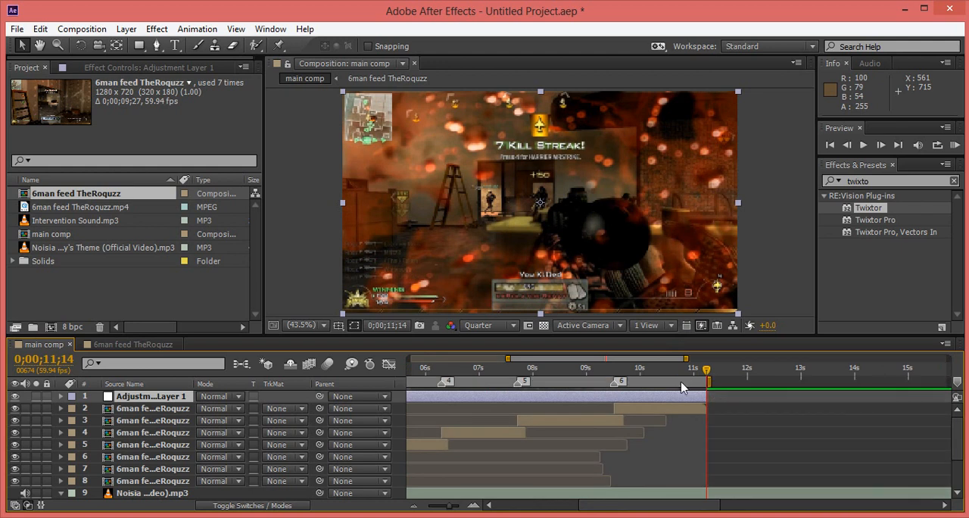
{"action": "right_click", "coordinate": [681, 386]}
{"action": "left_click", "coordinate": [705, 421]}
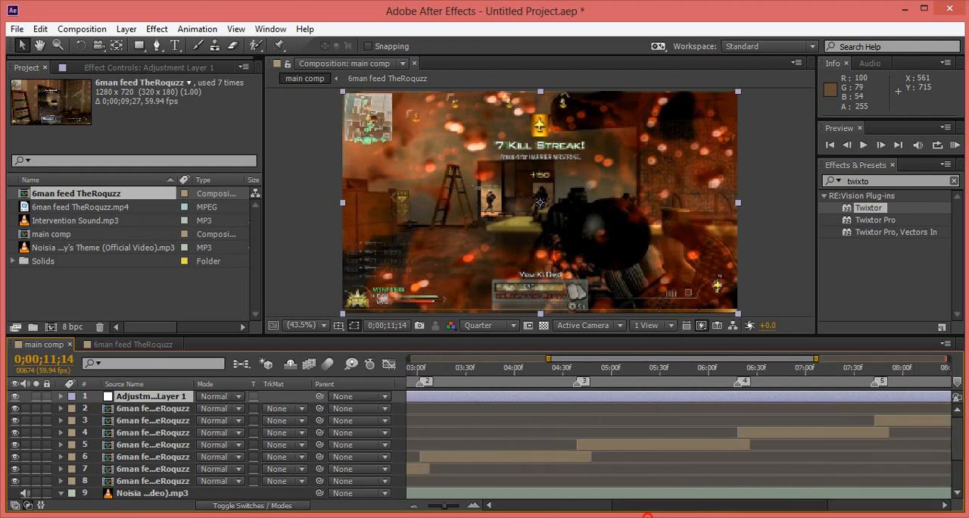
Search the effects for "trans" and apply the Distort Transform effect to the adjustment layer.
{"action": "left_click_drag", "start_coordinate": [539, 517], "coordinate": [416, 511]}
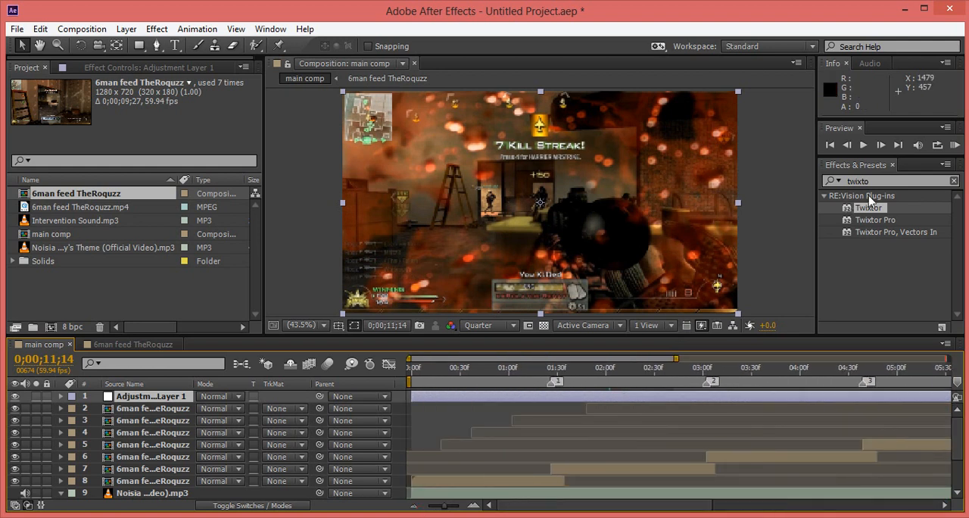
{"action": "left_click", "coordinate": [826, 186]}
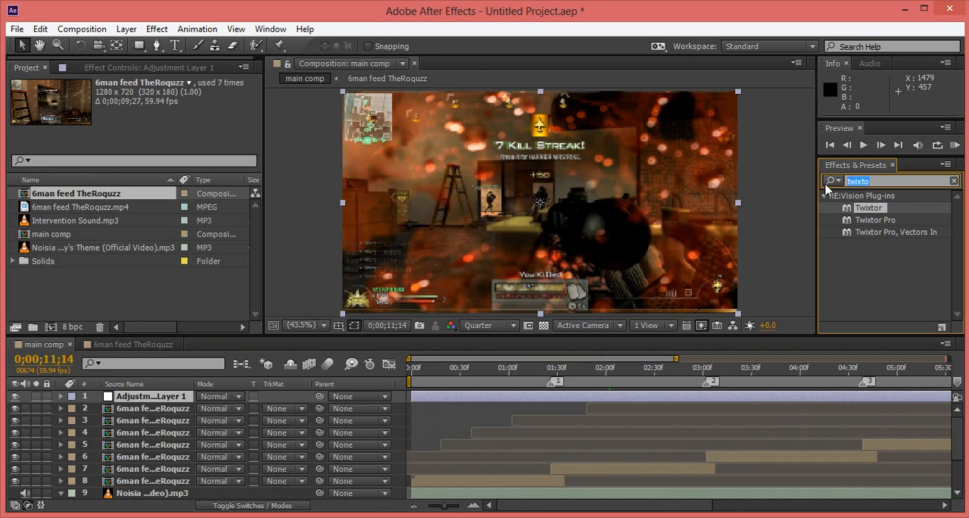
{"action": "type", "text": "tran"}
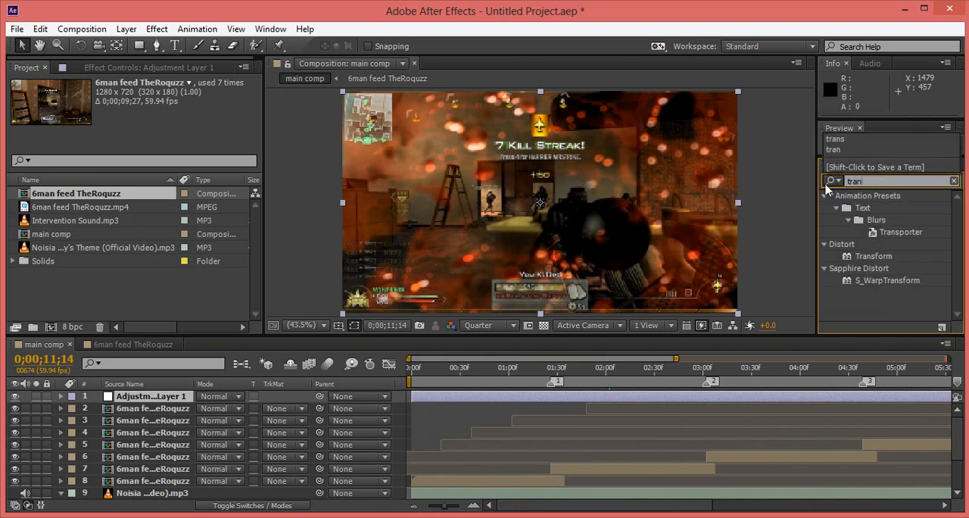
{"action": "type", "text": "s"}
{"action": "left_click", "coordinate": [866, 259]}
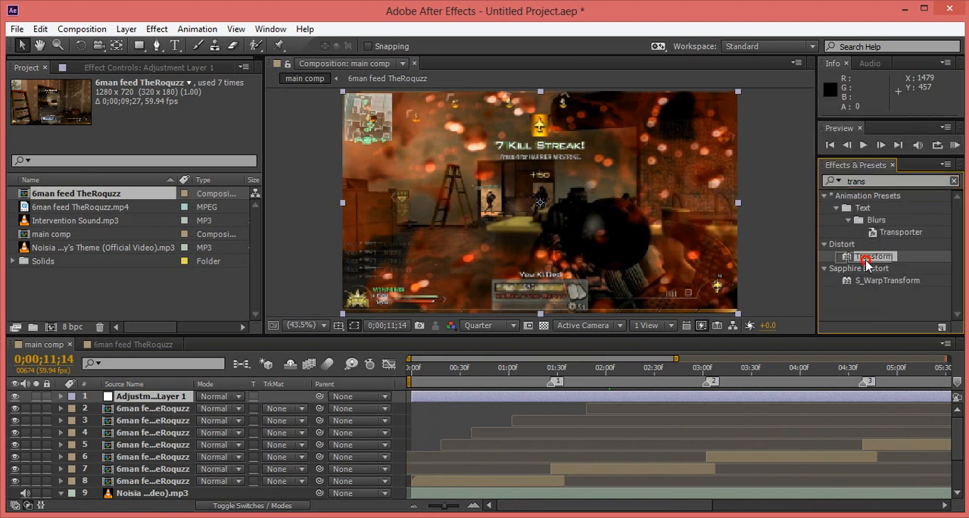
{"action": "left_click_drag", "start_coordinate": [866, 260], "coordinate": [693, 396]}
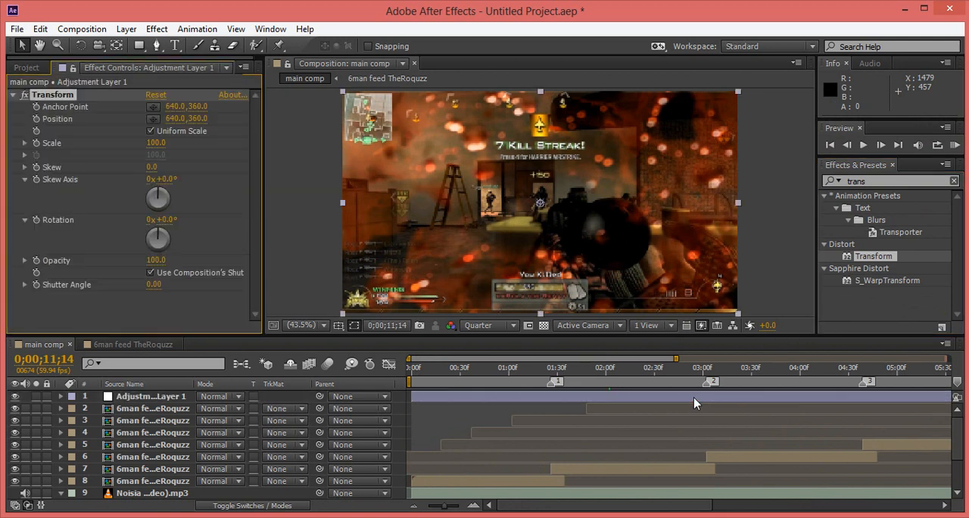
Examine the music waveform around marker 1 at 0;00;01;26.
{"action": "left_click", "coordinate": [411, 371]}
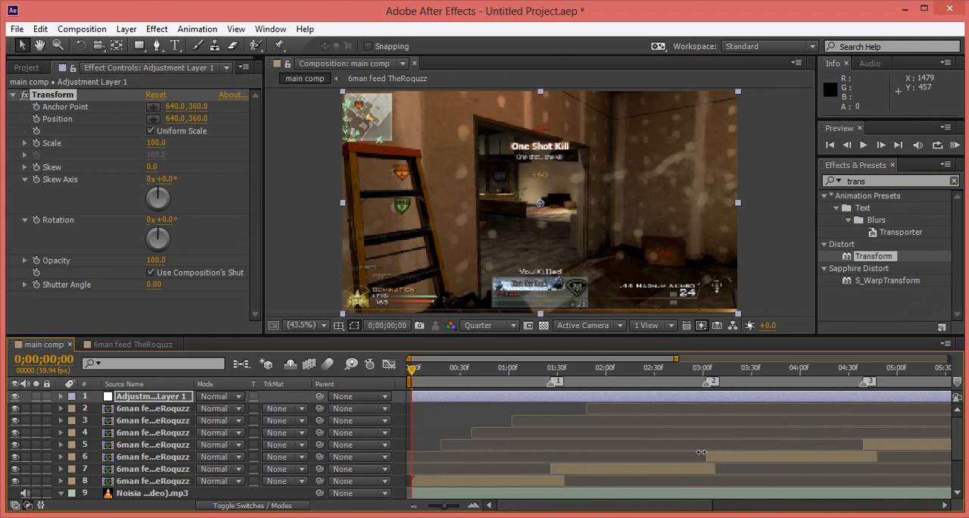
{"action": "left_click", "coordinate": [954, 437]}
{"action": "mouse_move", "coordinate": [954, 437]}
{"action": "left_mouse_down"}
{"action": "mouse_move", "coordinate": [953, 449]}
{"action": "mouse_move", "coordinate": [954, 430]}
{"action": "left_mouse_up"}
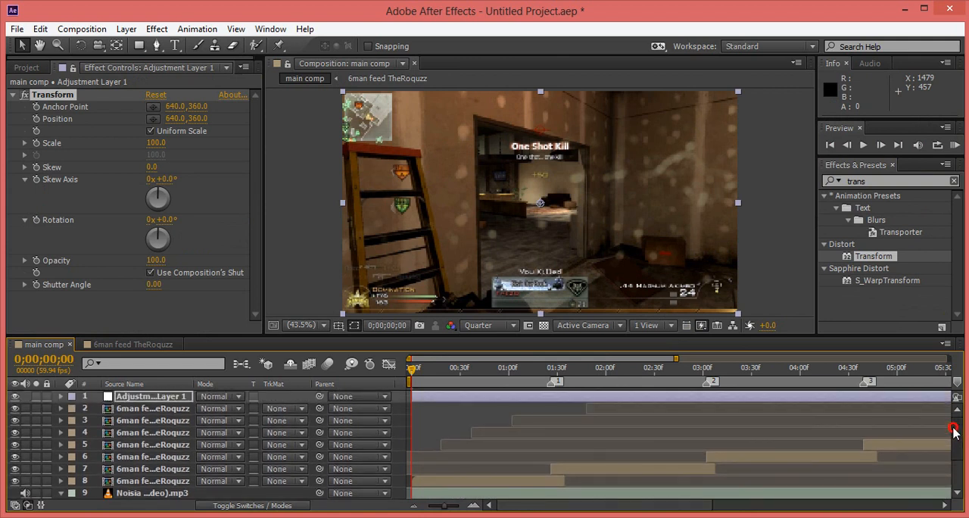
{"action": "left_click", "coordinate": [552, 370]}
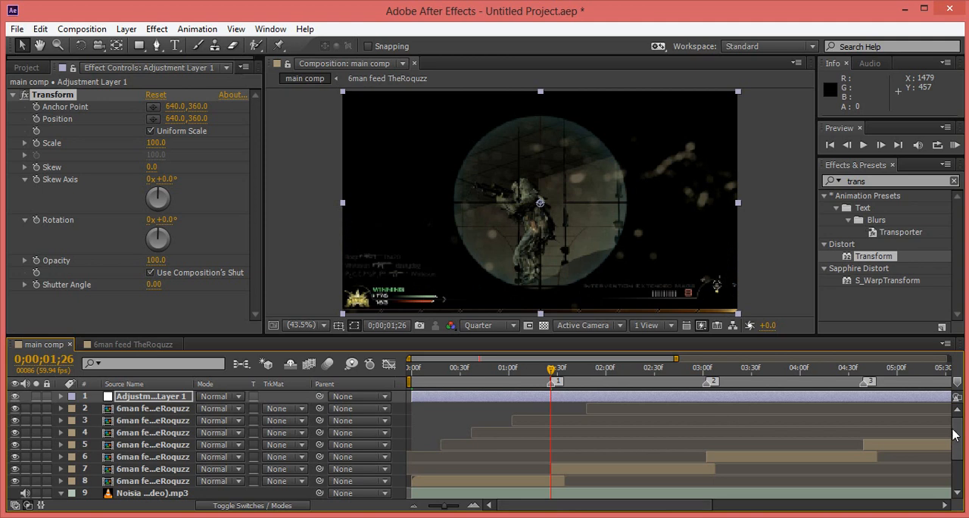
{"action": "left_click_drag", "start_coordinate": [957, 439], "coordinate": [958, 457]}
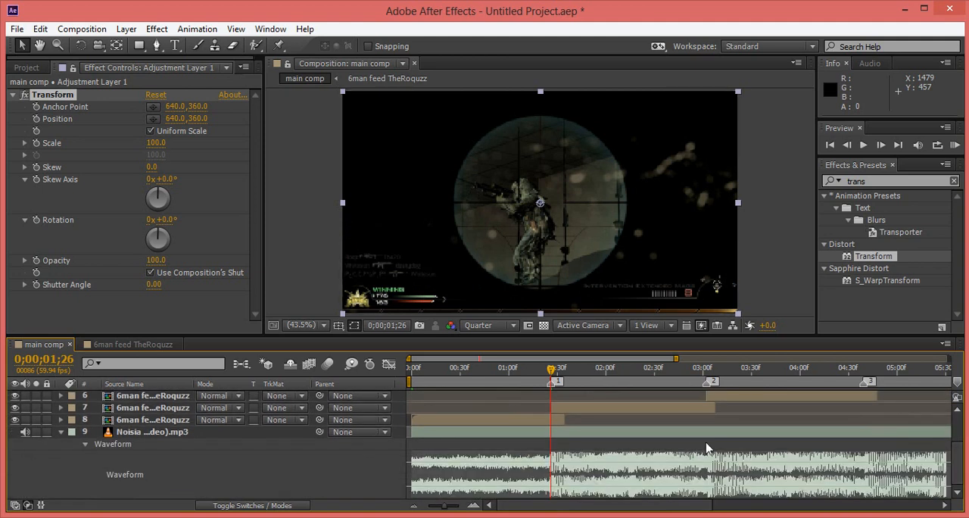
{"action": "left_click", "coordinate": [959, 464]}
{"action": "left_click_drag", "start_coordinate": [958, 465], "coordinate": [959, 443]}
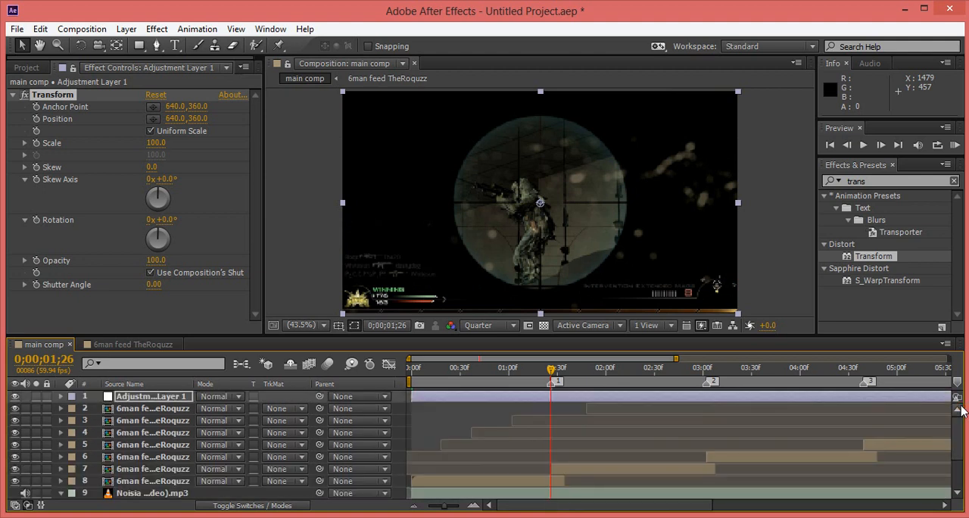
Keyframe the Transform effect's scale at 110 two frames before marker 1, at 0;00;01;24.
{"action": "key", "text": "Page_Up"}
{"action": "key", "text": "Page_Up"}
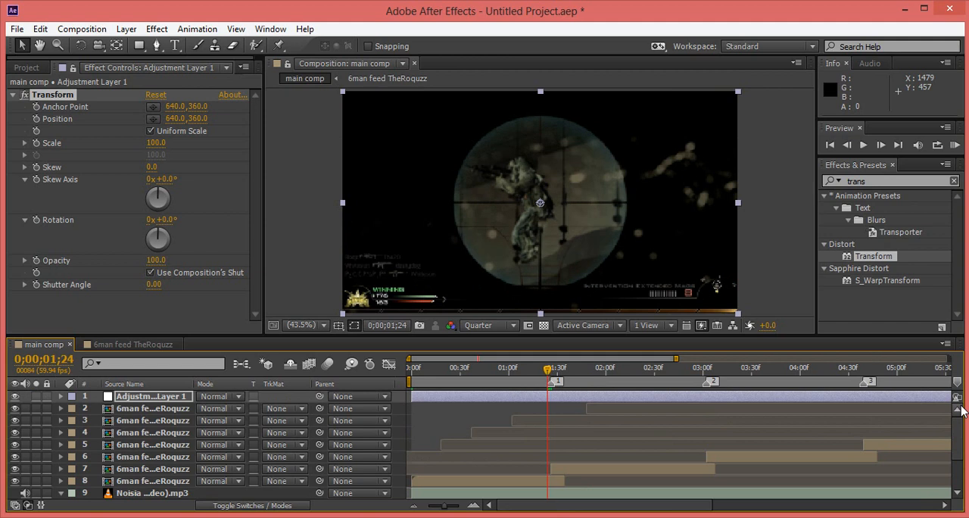
{"action": "left_click", "coordinate": [156, 143]}
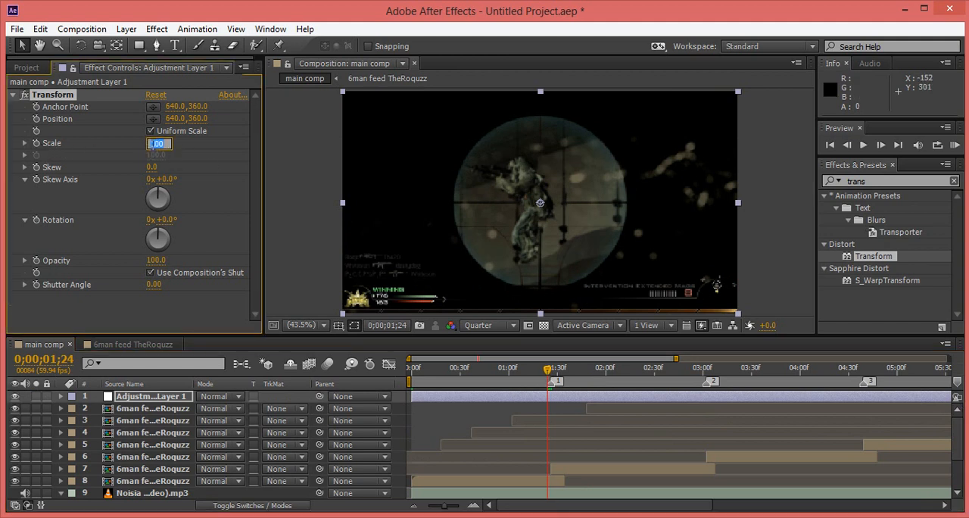
{"action": "type", "text": "110"}
{"action": "key", "text": "Return"}
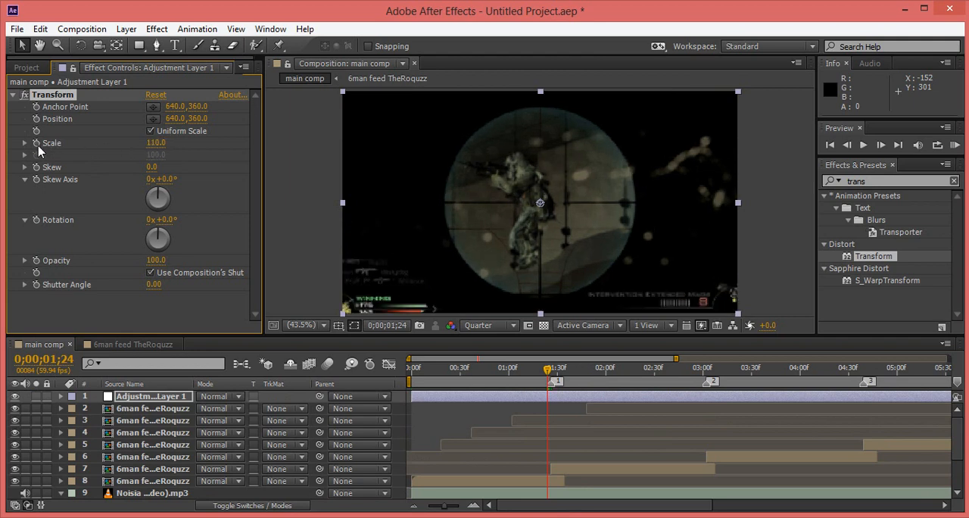
{"action": "left_click", "coordinate": [36, 143]}
Add a second scale keyframe of 140 at marker 1, 0;00;01;26.
{"action": "key", "text": "Page_Down"}
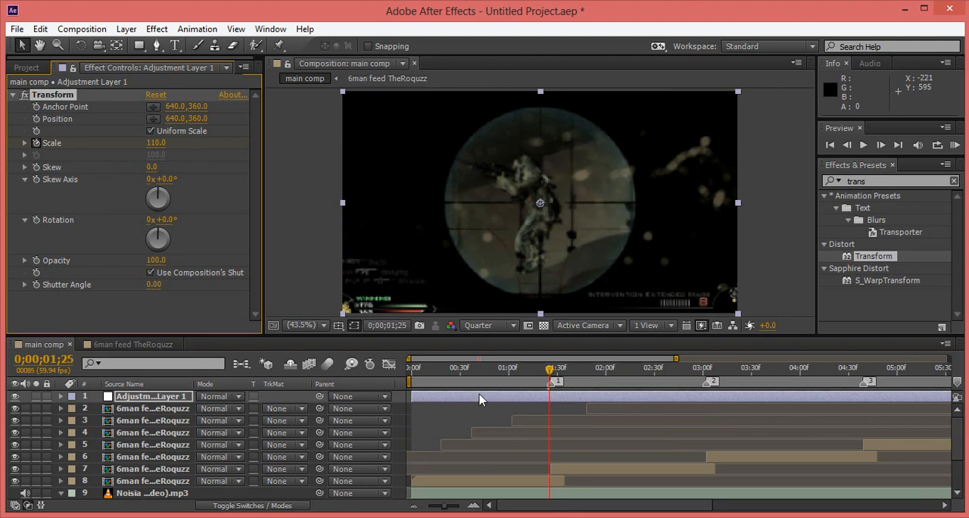
{"action": "key", "text": "Page_Down"}
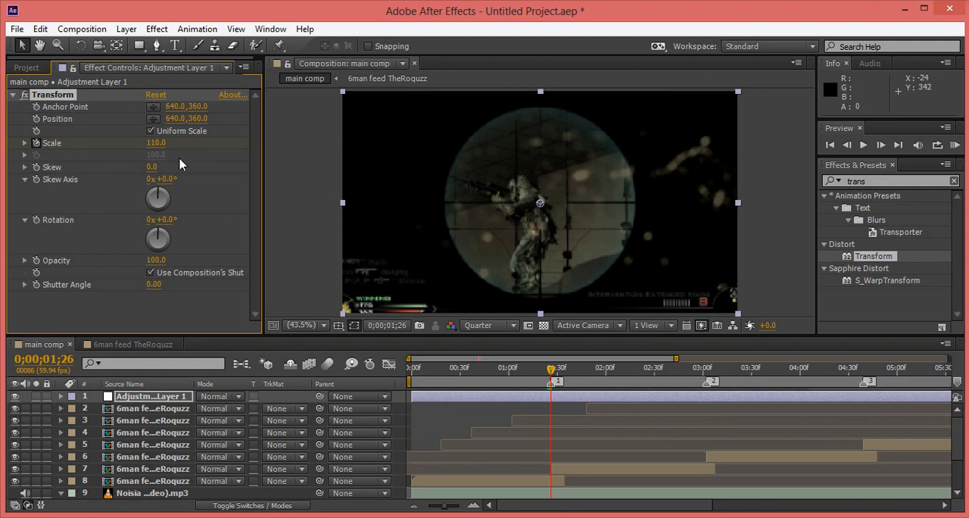
{"action": "left_click", "coordinate": [157, 144]}
{"action": "type", "text": "140"}
{"action": "key", "text": "Return"}
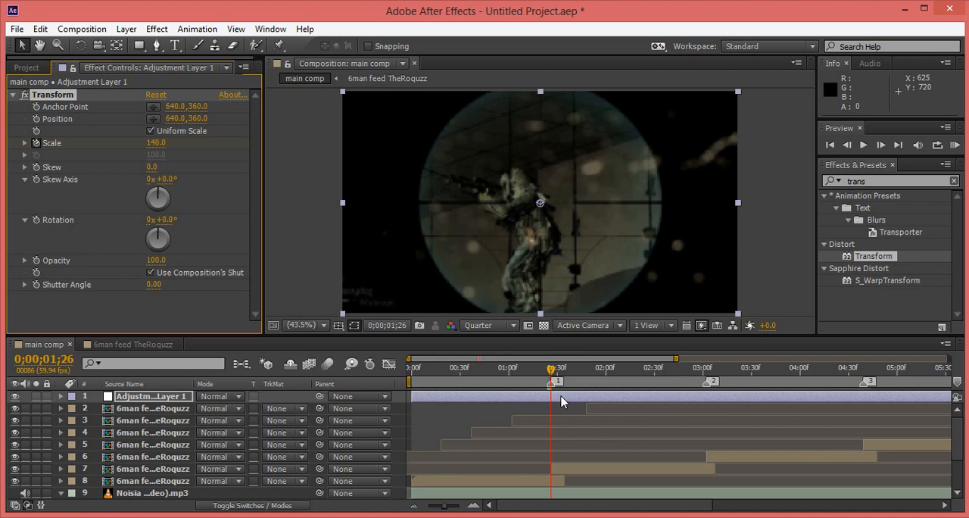
Reveal the adjustment layer's two scale keyframes, copy them, and paste the pair at markers 2 and 3.
{"action": "key", "text": "u"}
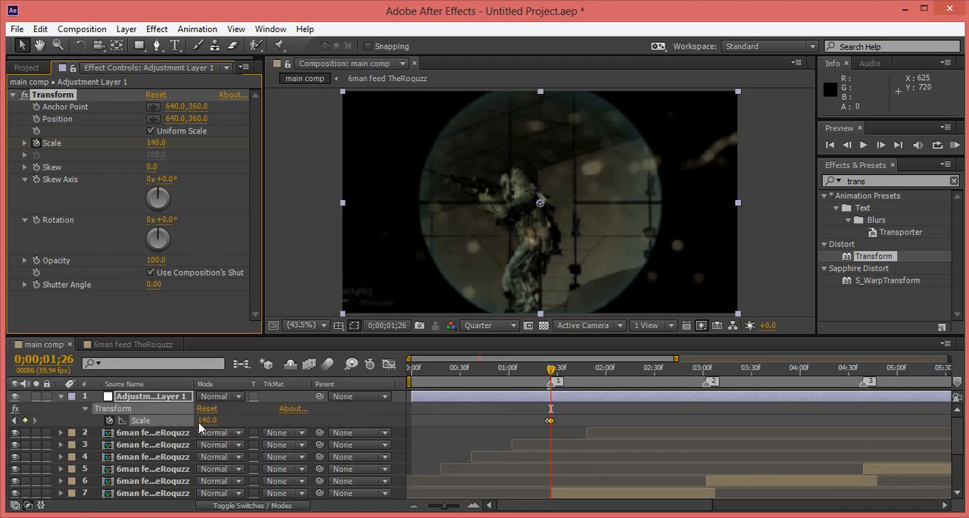
{"action": "left_click_drag", "start_coordinate": [561, 430], "coordinate": [537, 420]}
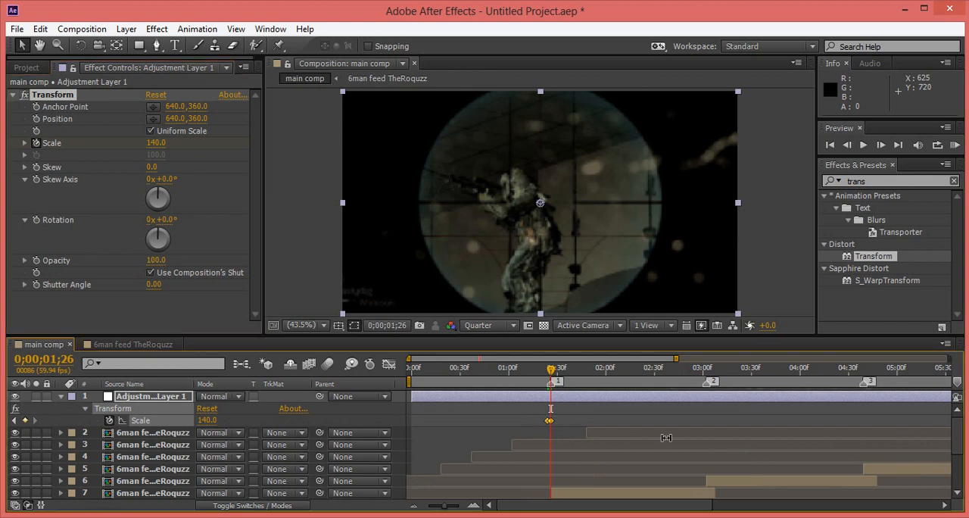
{"action": "left_click", "coordinate": [703, 371]}
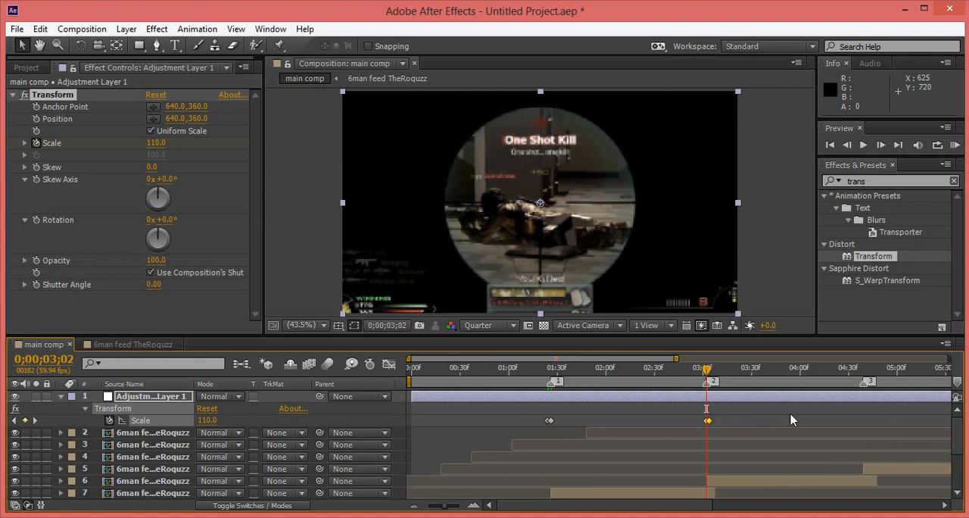
{"action": "left_click", "coordinate": [863, 369]}
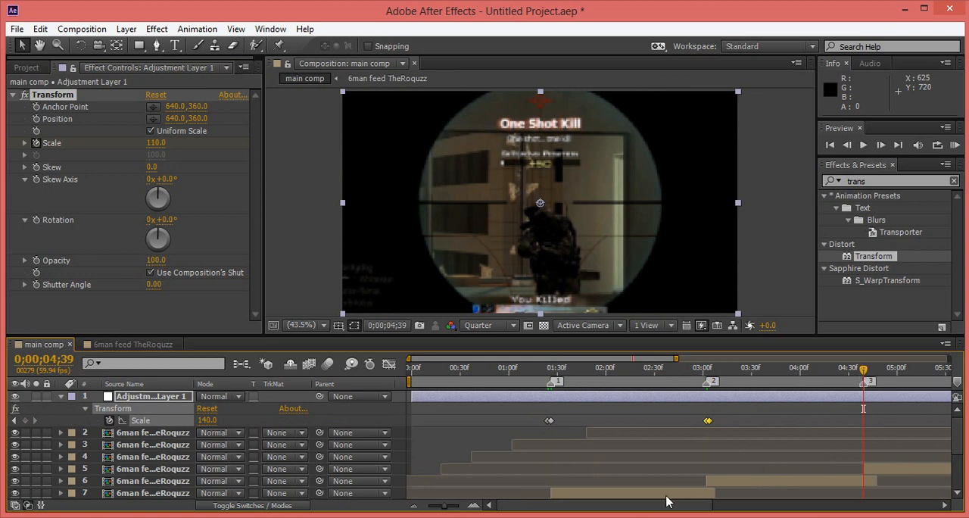
Paste the scale keyframe pair at markers 4 and 5, aligning the marker 5 pair to start at 0;00;07;43.
{"action": "left_click_drag", "start_coordinate": [662, 505], "coordinate": [773, 504]}
{"action": "left_click", "coordinate": [748, 373]}
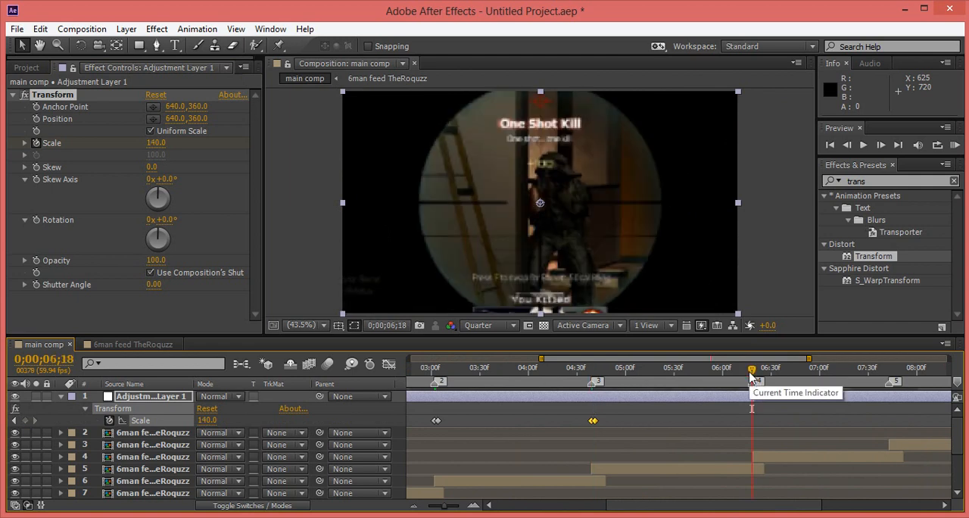
{"action": "key", "text": "ctrl+v"}
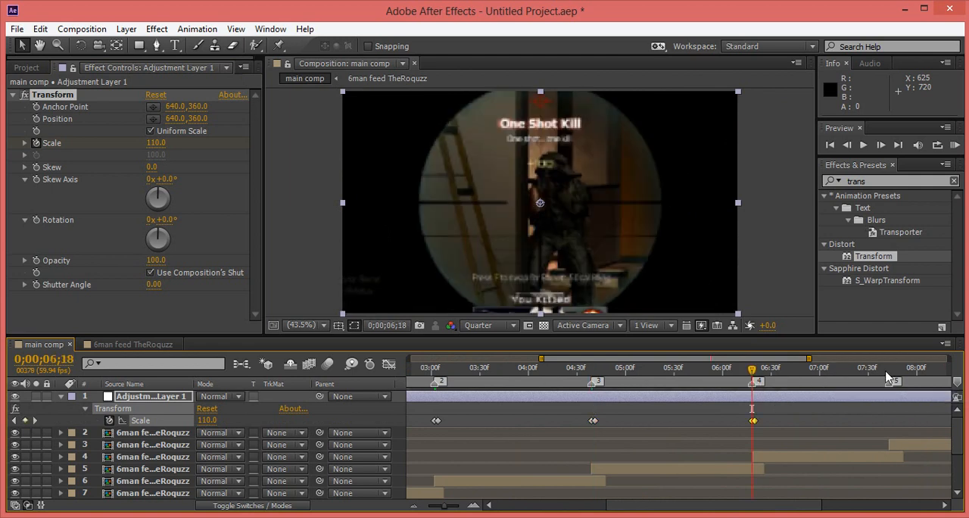
{"action": "left_click", "coordinate": [886, 373]}
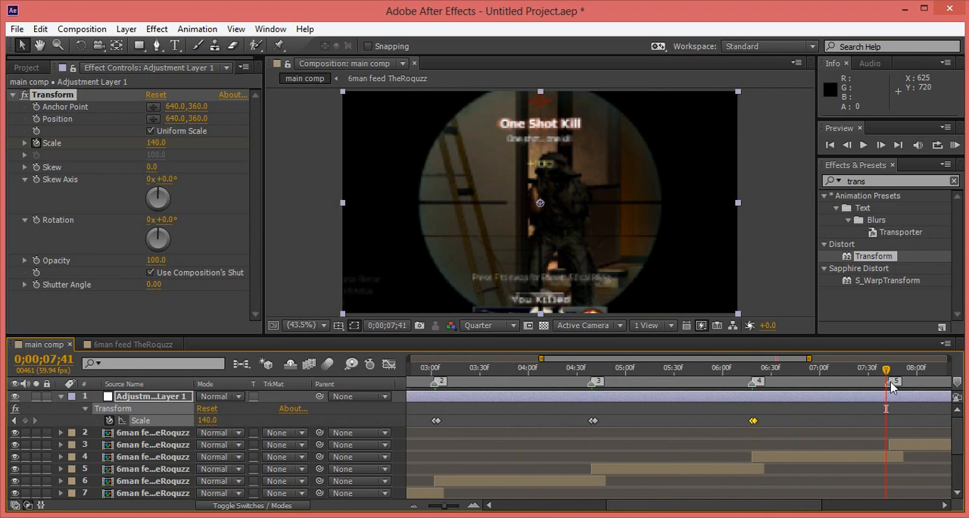
{"action": "key", "text": "ctrl+v"}
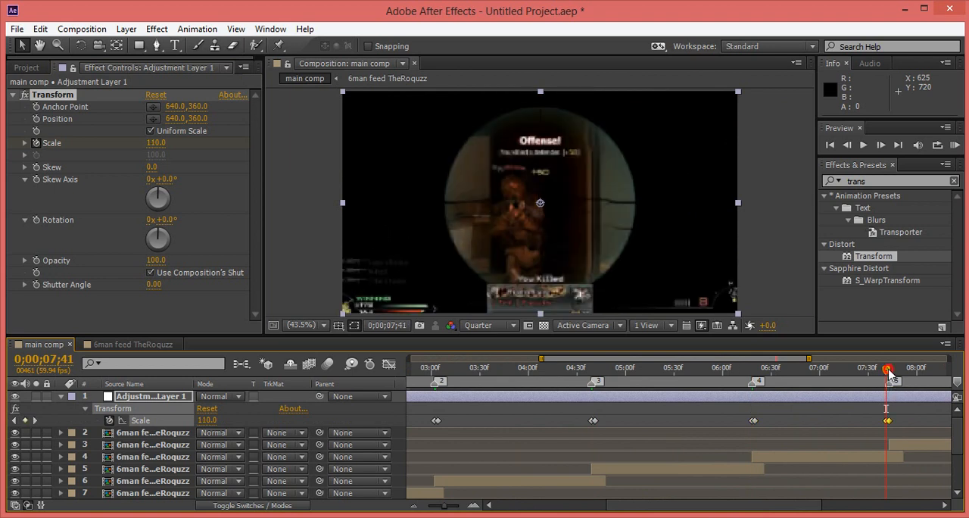
{"action": "left_click_drag", "start_coordinate": [888, 372], "coordinate": [890, 372]}
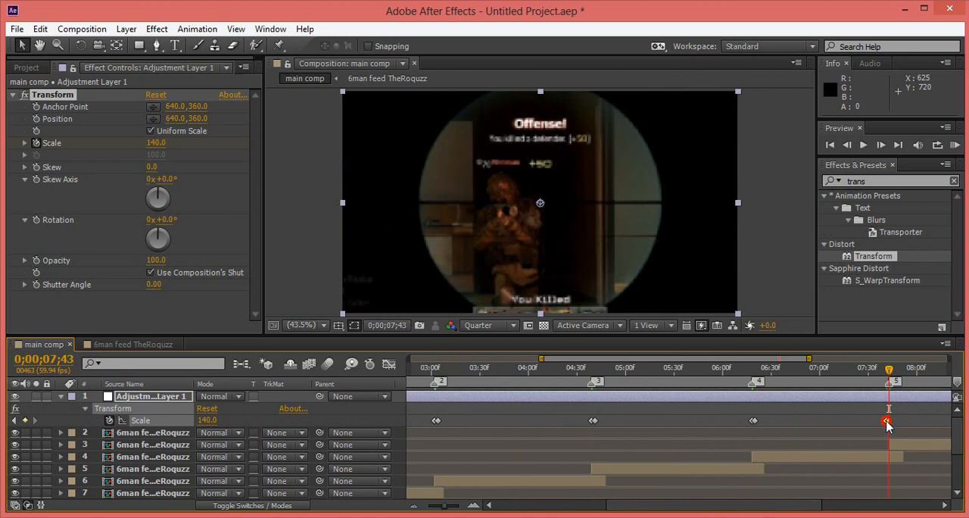
{"action": "left_click_drag", "start_coordinate": [886, 420], "coordinate": [891, 421]}
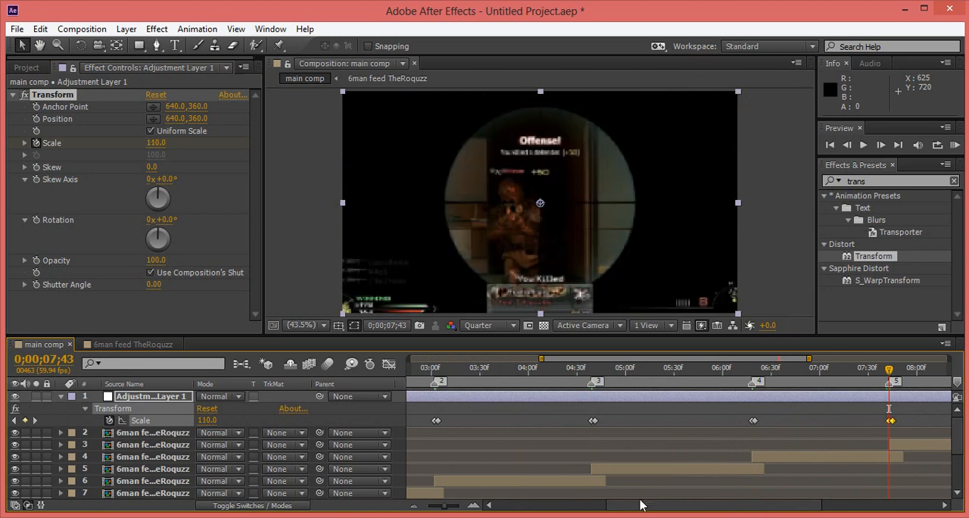
Paste the scale keyframe pair at marker 6, 0;00;09;31, and scrub through the zoom between markers 1 and 2.
{"action": "left_click_drag", "start_coordinate": [640, 505], "coordinate": [774, 509]}
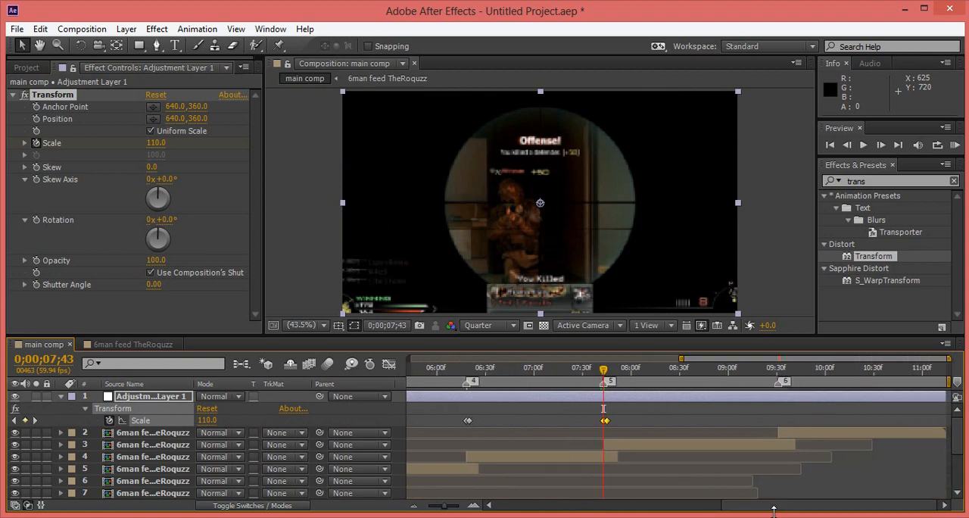
{"action": "left_click", "coordinate": [776, 371]}
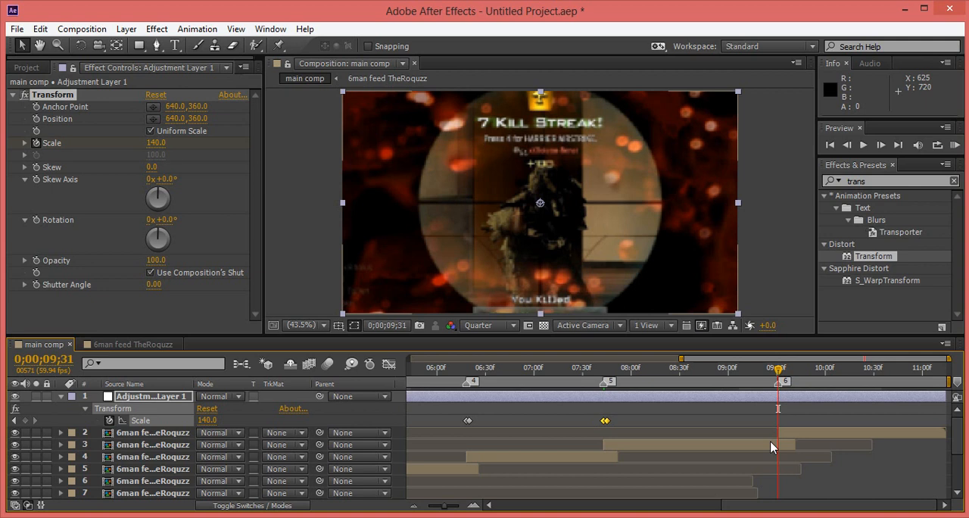
{"action": "key", "text": "ctrl+v"}
{"action": "left_click_drag", "start_coordinate": [767, 505], "coordinate": [503, 509]}
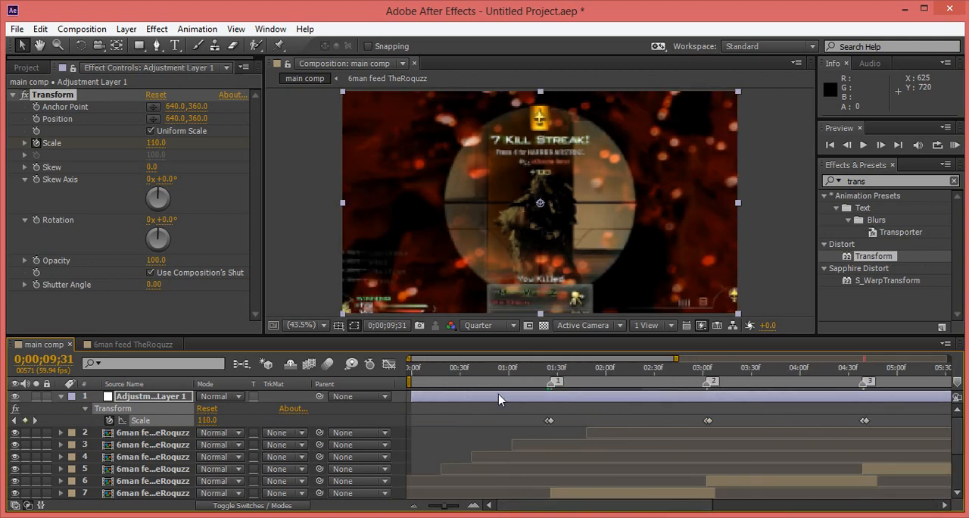
{"action": "left_click_drag", "start_coordinate": [512, 380], "coordinate": [666, 386]}
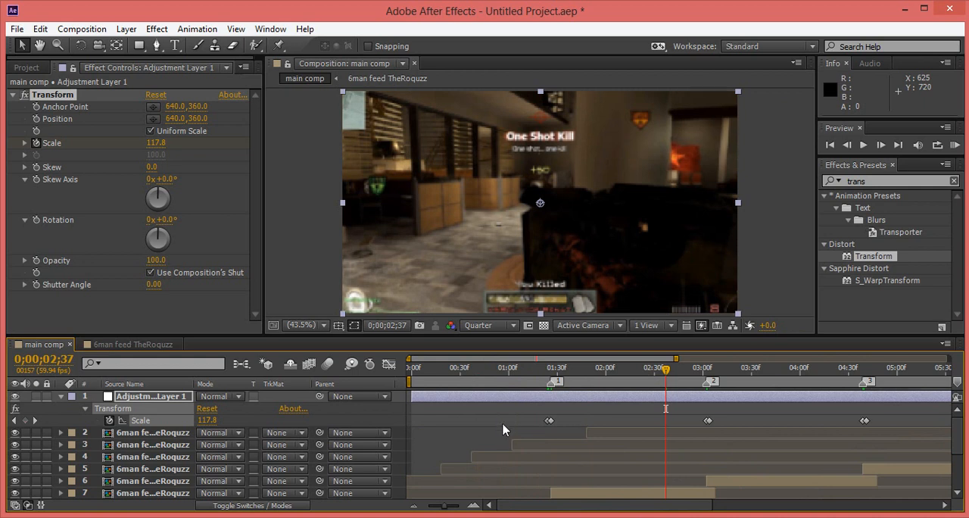
Apply Easy Ease to all the adjustment layer's scale keyframes and show their curve in the Graph Editor.
{"action": "left_click_drag", "start_coordinate": [494, 417], "coordinate": [921, 434]}
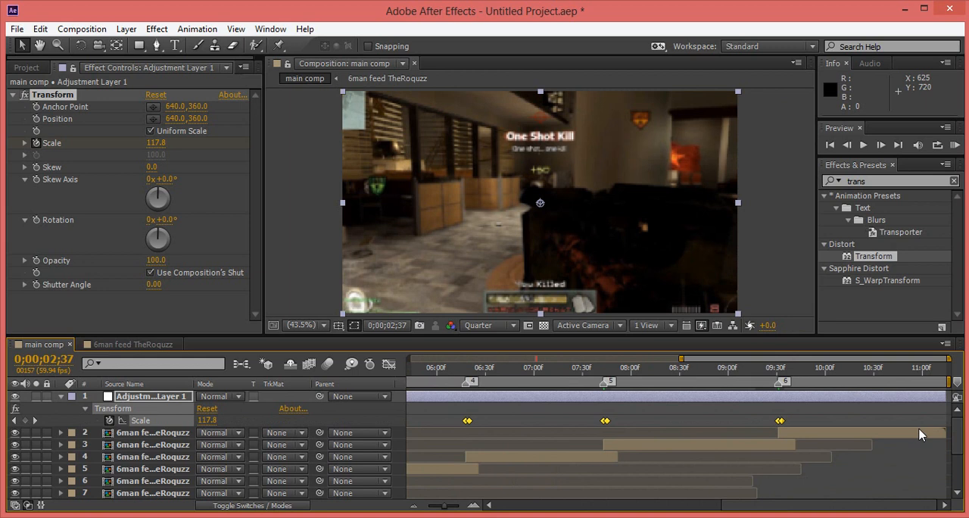
{"action": "key", "text": "F9"}
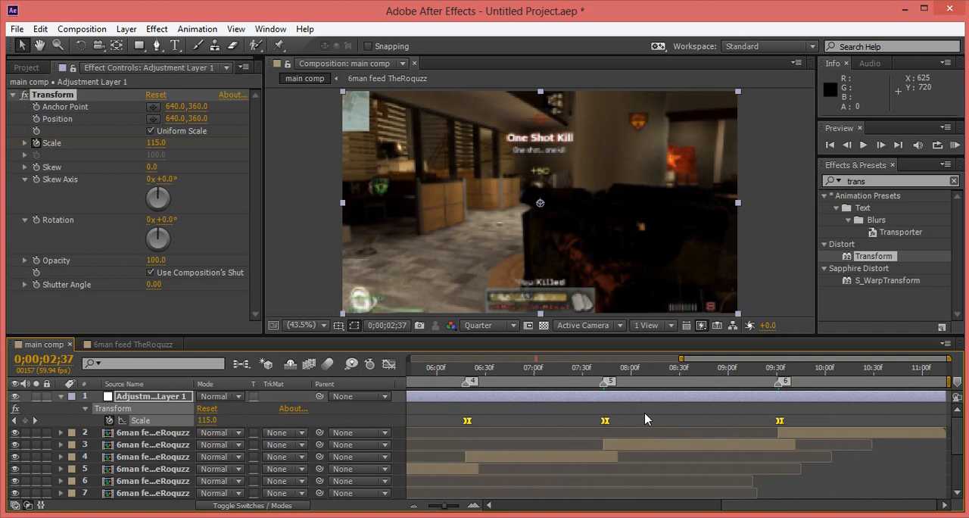
{"action": "left_click", "coordinate": [389, 365]}
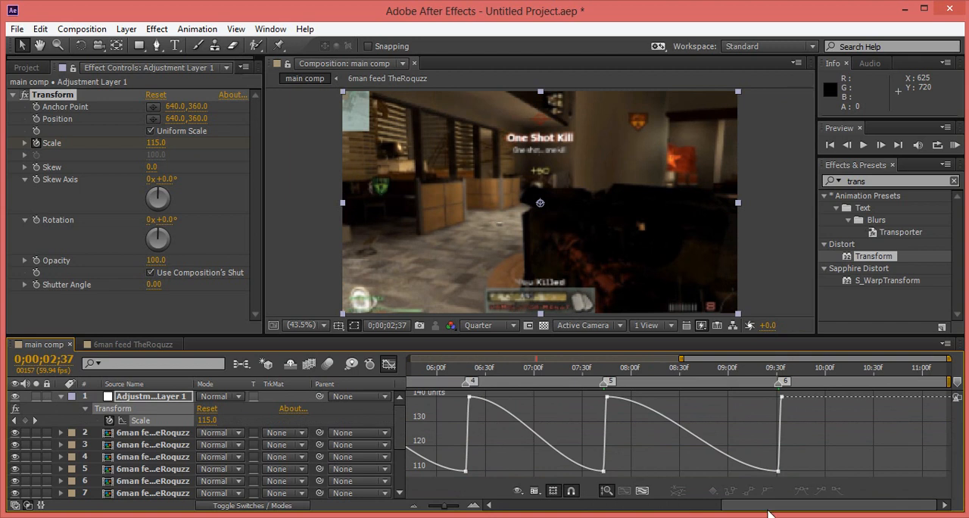
Shape the scale curve at marker 1, pulling the 140 keyframe's incoming handle slightly down and its outgoing handle steeply down for a fast falloff.
{"action": "left_click_drag", "start_coordinate": [763, 512], "coordinate": [703, 510]}
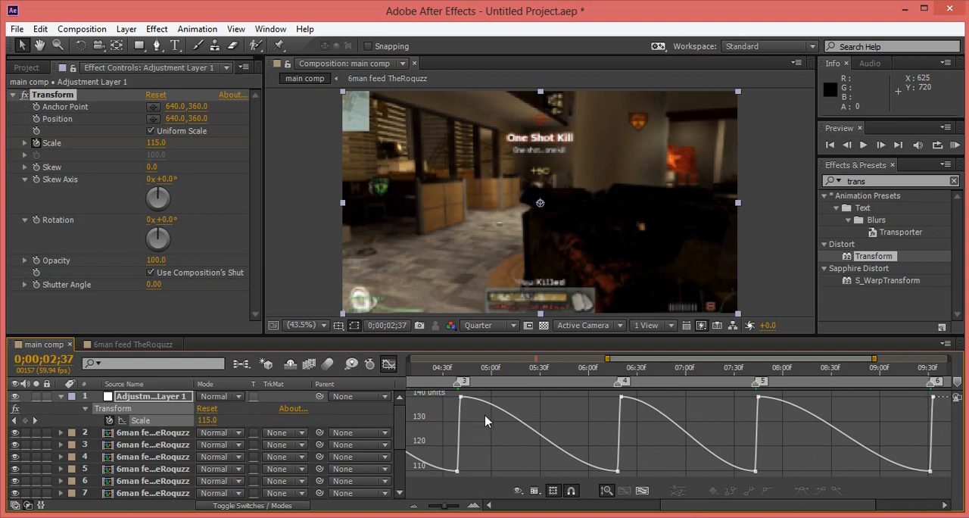
{"action": "left_click_drag", "start_coordinate": [744, 513], "coordinate": [531, 512]}
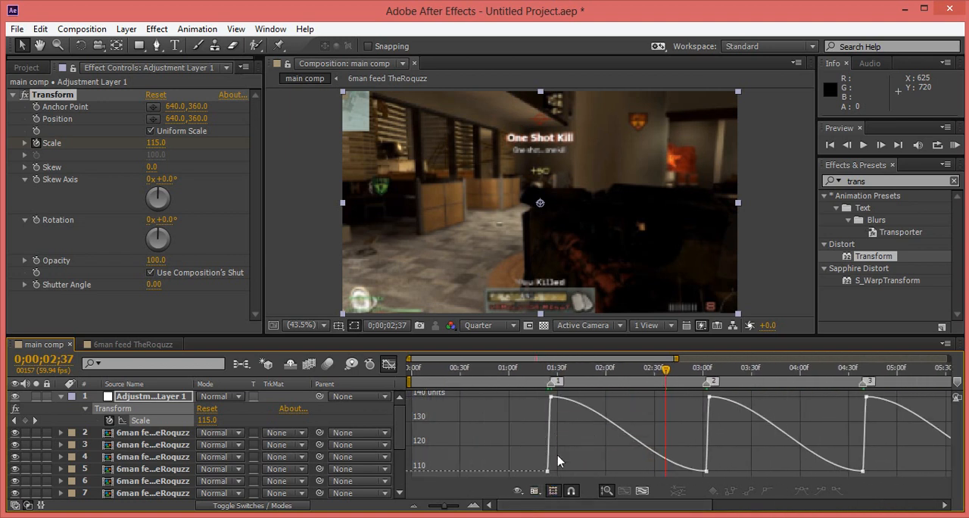
{"action": "key", "text": "equal"}
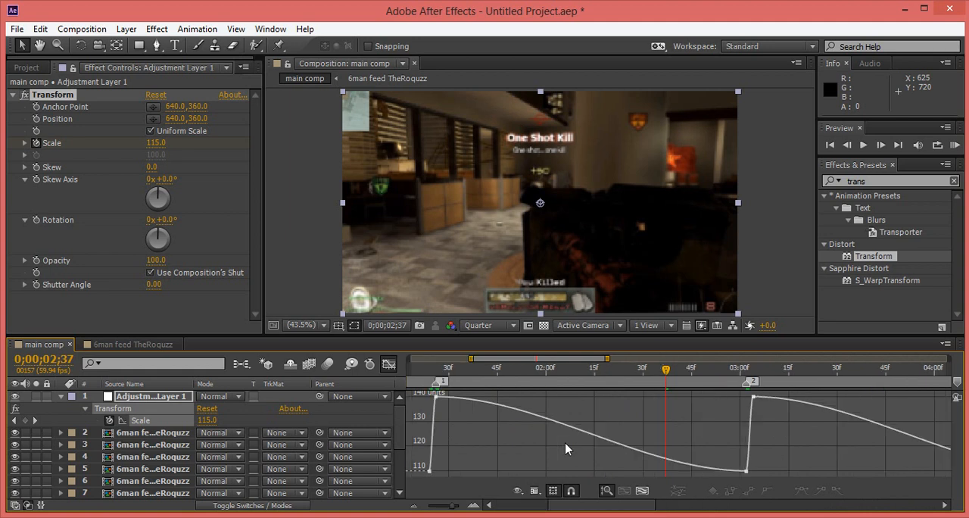
{"action": "left_click_drag", "start_coordinate": [615, 512], "coordinate": [564, 512]}
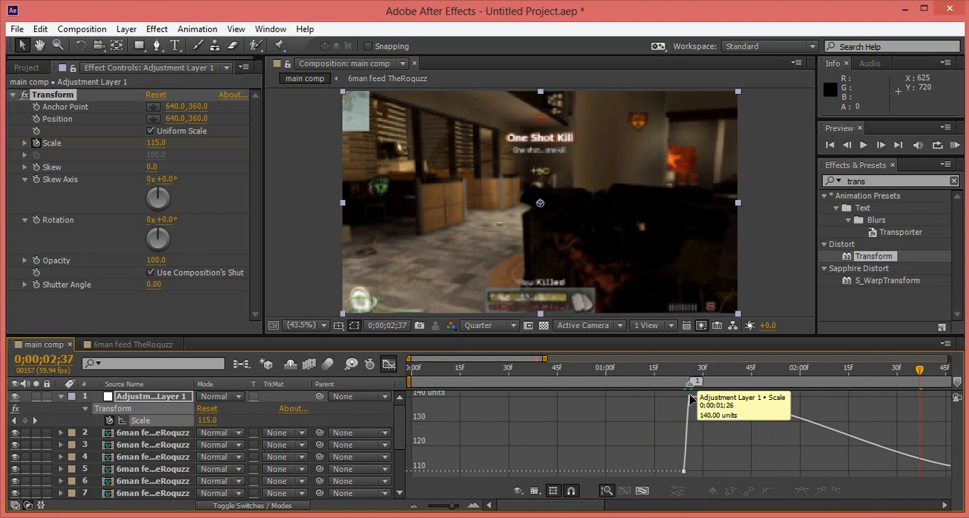
{"action": "left_click", "coordinate": [688, 397]}
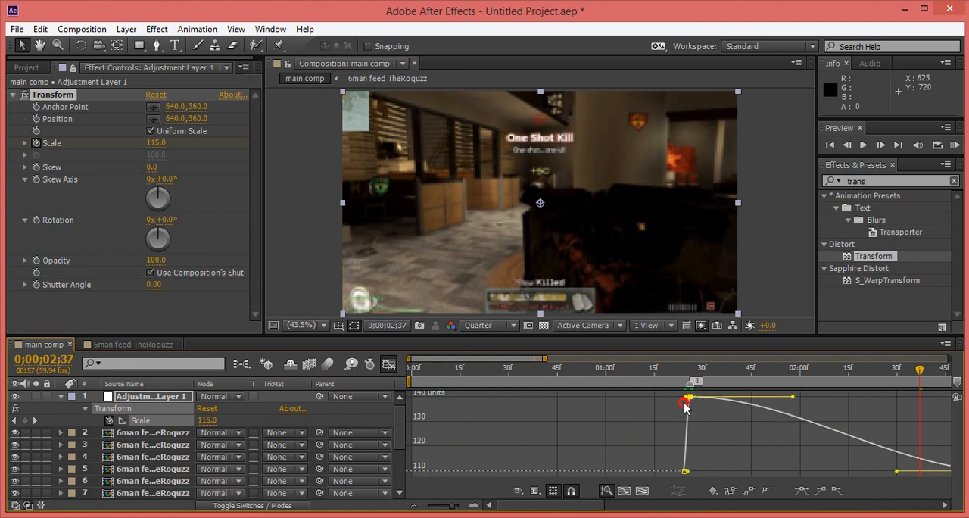
{"action": "left_click_drag", "start_coordinate": [685, 407], "coordinate": [698, 419]}
{"action": "left_click_drag", "start_coordinate": [793, 396], "coordinate": [692, 467]}
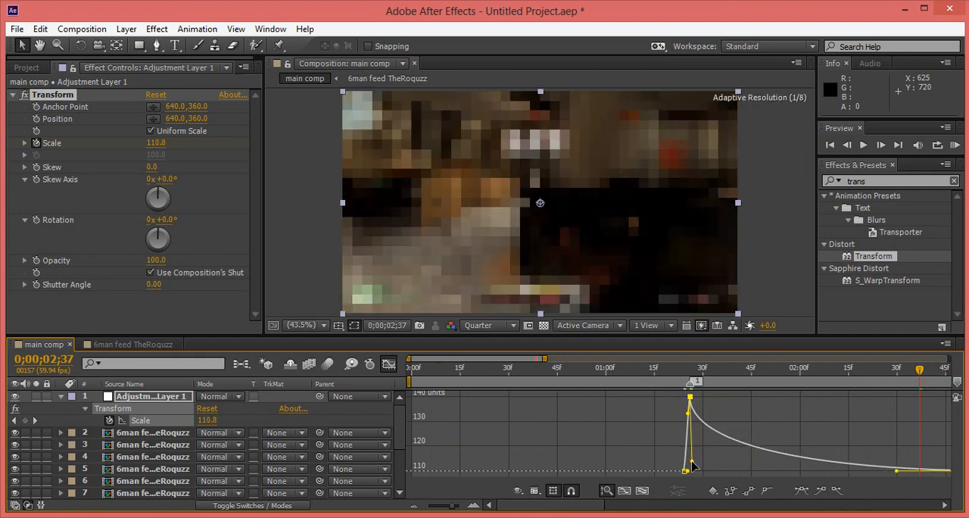
Shape the scale curve at marker 2 with a sharp rise and a steep falloff by adjusting the peak keyframe's handles.
{"action": "left_click_drag", "start_coordinate": [573, 506], "coordinate": [654, 506]}
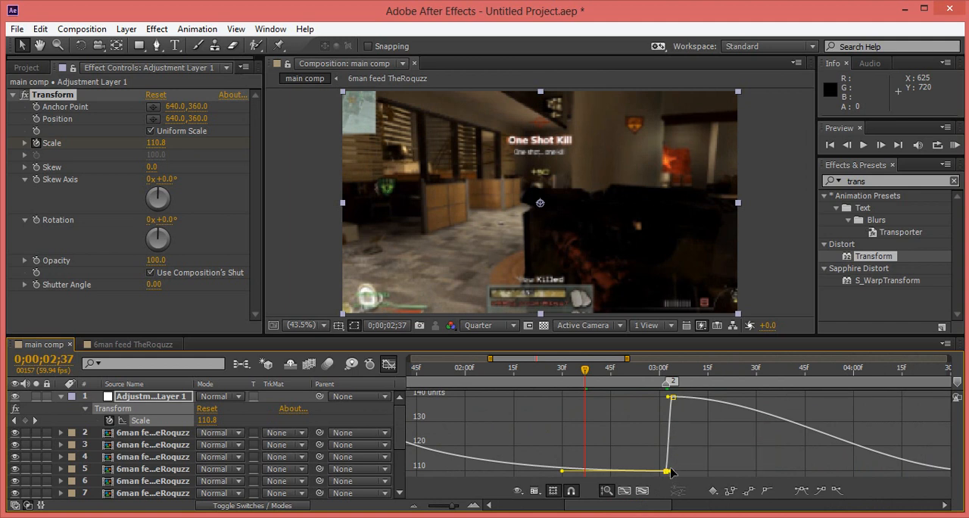
{"action": "left_click", "coordinate": [669, 471]}
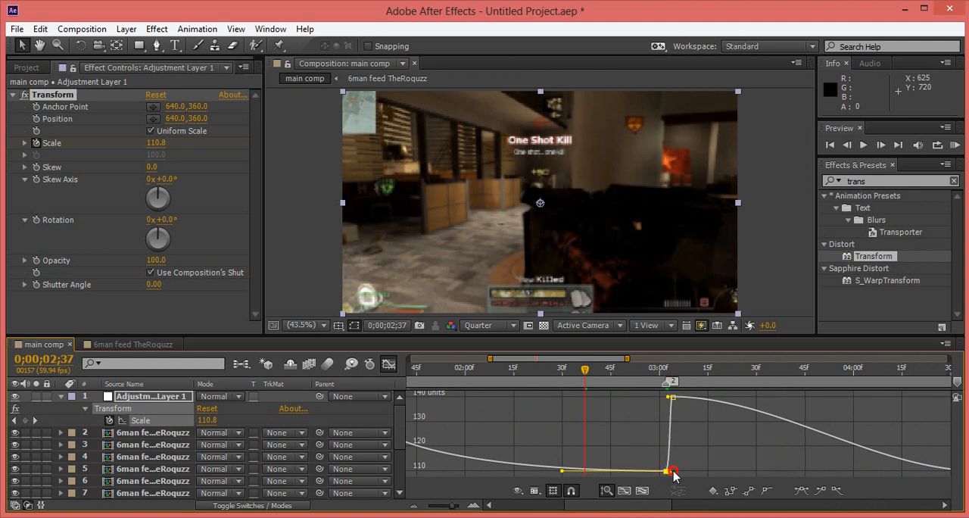
{"action": "left_click", "coordinate": [671, 398]}
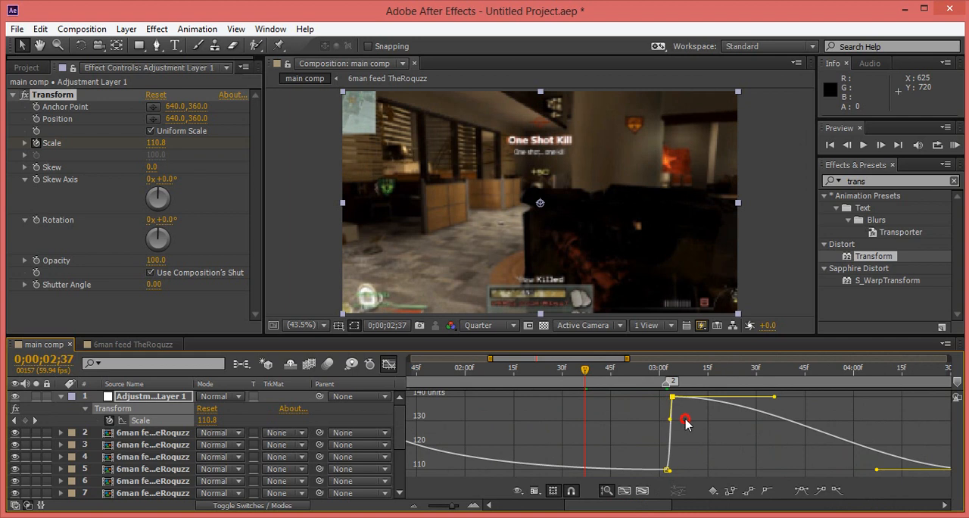
{"action": "left_click_drag", "start_coordinate": [774, 397], "coordinate": [667, 460]}
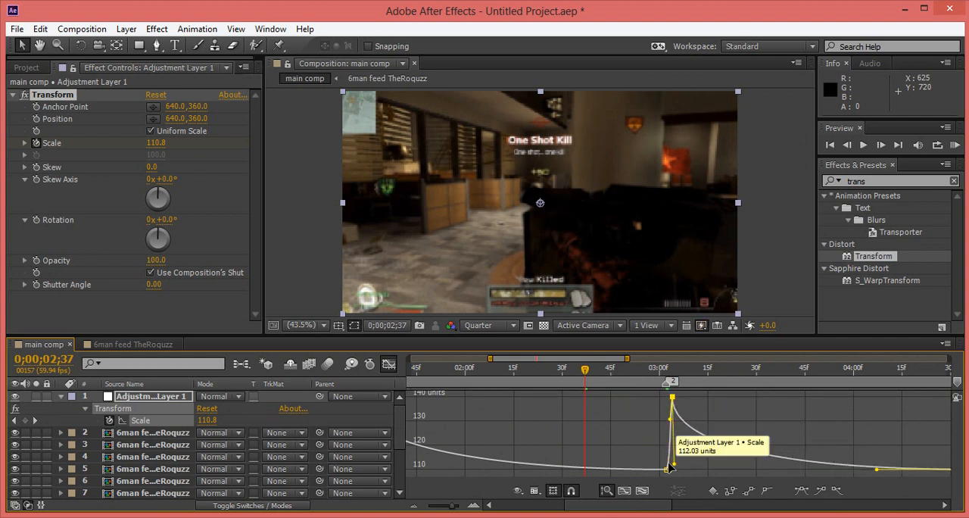
Pull both handles of the 140 scale keyframe at marker 3 downward for a sharp peak with a steep falloff.
{"action": "left_click_drag", "start_coordinate": [651, 505], "coordinate": [720, 506]}
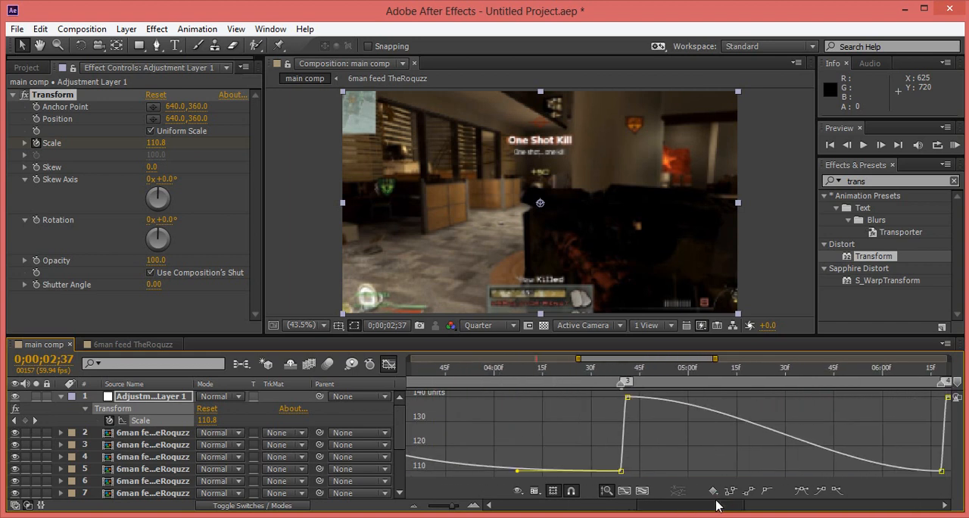
{"action": "left_click", "coordinate": [626, 398]}
{"action": "mouse_move", "coordinate": [622, 397]}
{"action": "left_mouse_down"}
{"action": "mouse_move", "coordinate": [631, 412]}
{"action": "mouse_move", "coordinate": [642, 410]}
{"action": "mouse_move", "coordinate": [629, 405]}
{"action": "left_mouse_up"}
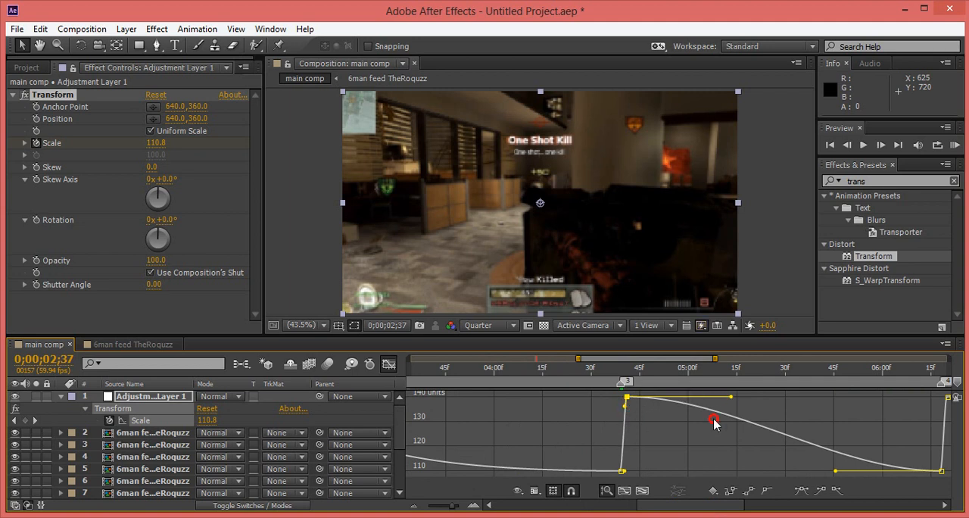
{"action": "left_click_drag", "start_coordinate": [714, 422], "coordinate": [619, 476]}
Give the scale peak at marker 4 the same steep falloff by pulling its incoming and outgoing handles downward.
{"action": "left_click_drag", "start_coordinate": [650, 506], "coordinate": [744, 509]}
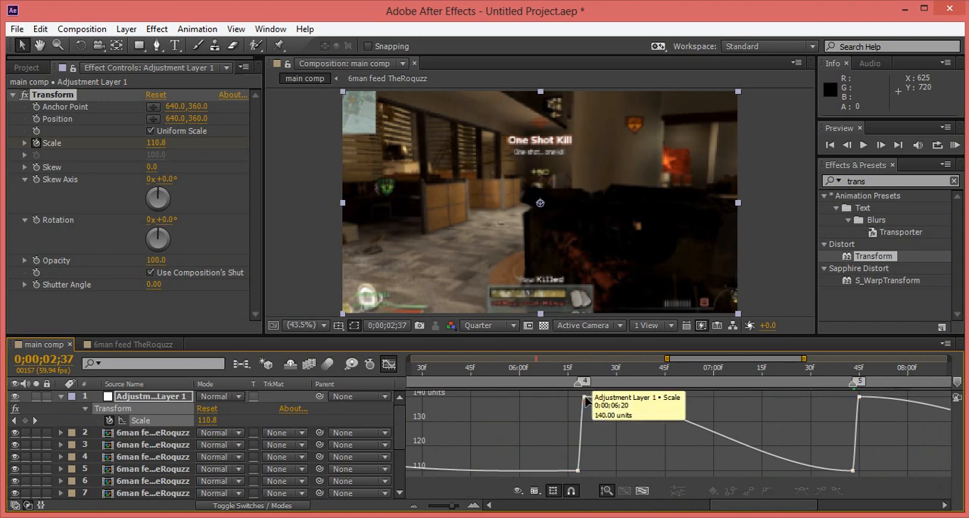
{"action": "left_click", "coordinate": [582, 398]}
{"action": "left_click_drag", "start_coordinate": [581, 397], "coordinate": [583, 405]}
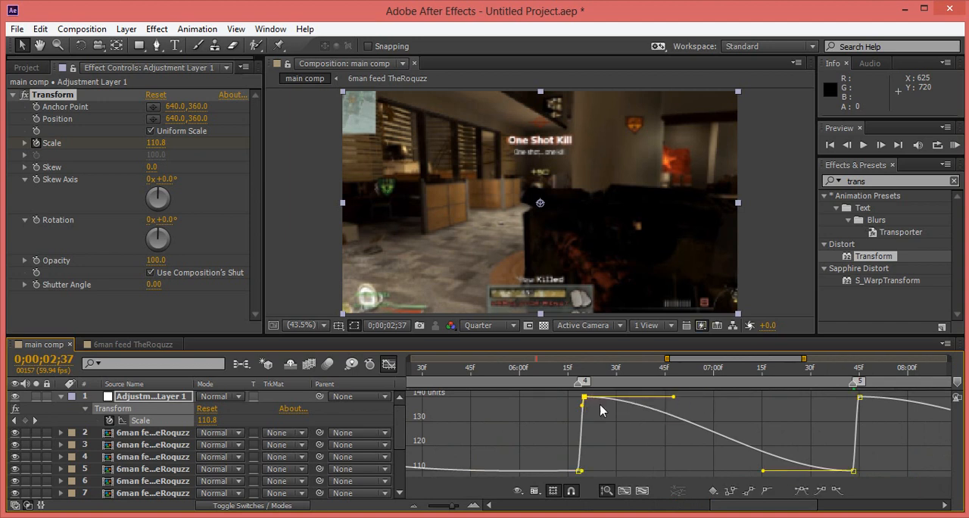
{"action": "left_click_drag", "start_coordinate": [671, 413], "coordinate": [579, 476]}
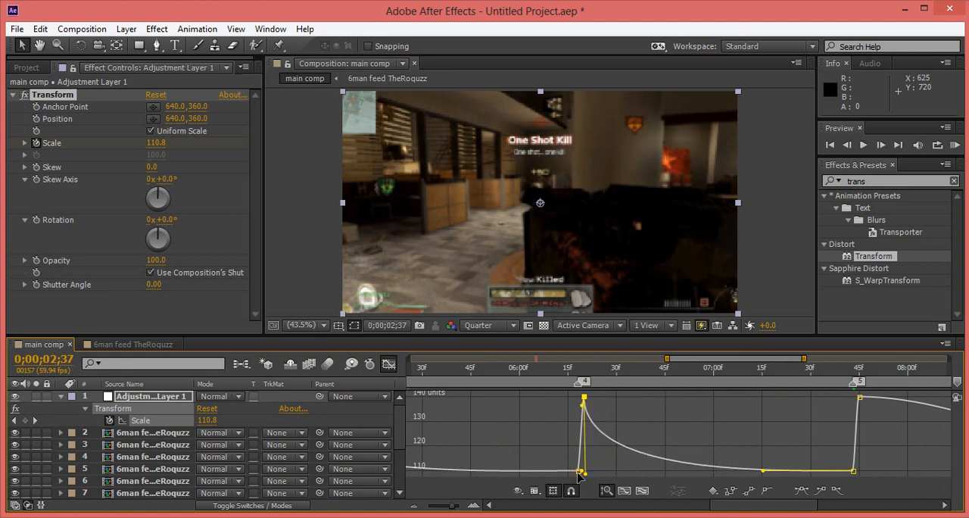
Select the scale curve between markers 5 and 6 and pull the marker 5 peak's outgoing handle steeply down for a fast falloff.
{"action": "left_click_drag", "start_coordinate": [754, 503], "coordinate": [800, 504]}
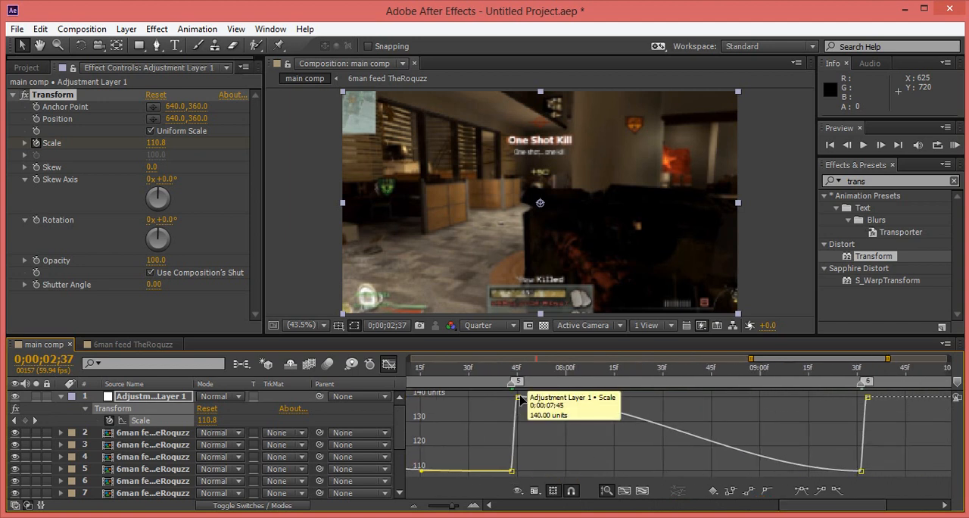
{"action": "left_click", "coordinate": [521, 405]}
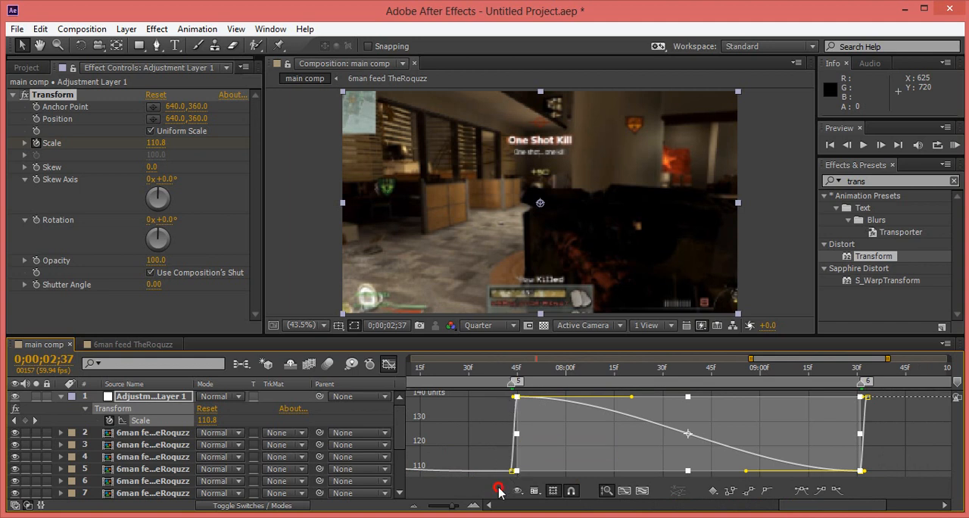
{"action": "left_click", "coordinate": [559, 370]}
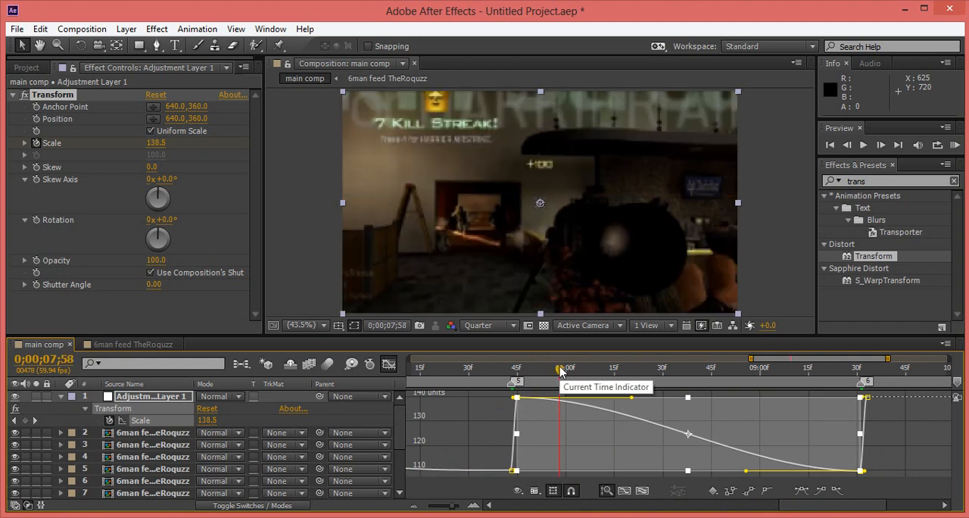
{"action": "key", "text": "1"}
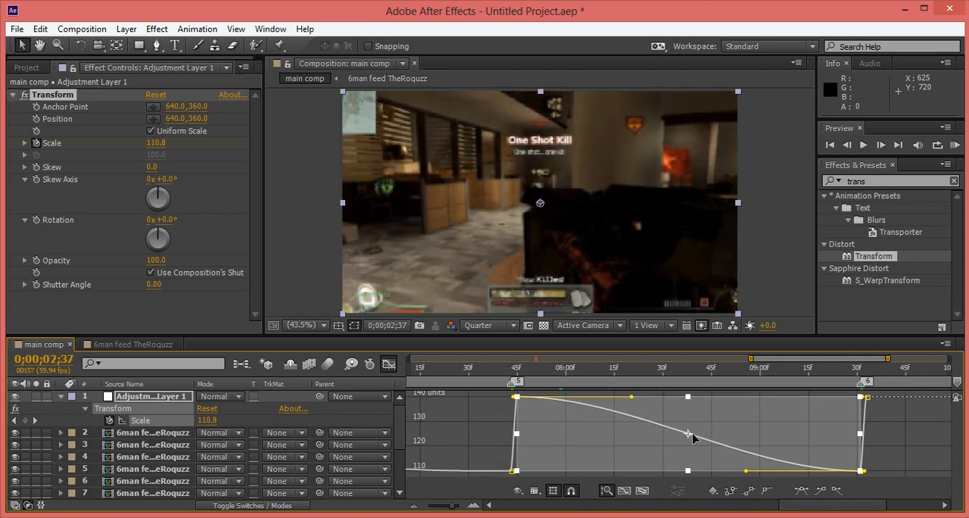
{"action": "left_click", "coordinate": [390, 366]}
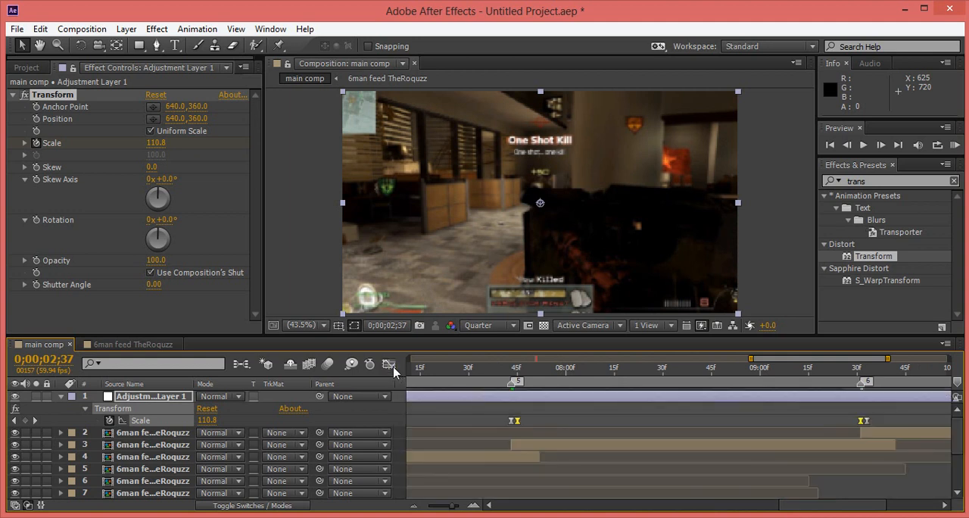
{"action": "key", "text": "shift+F3"}
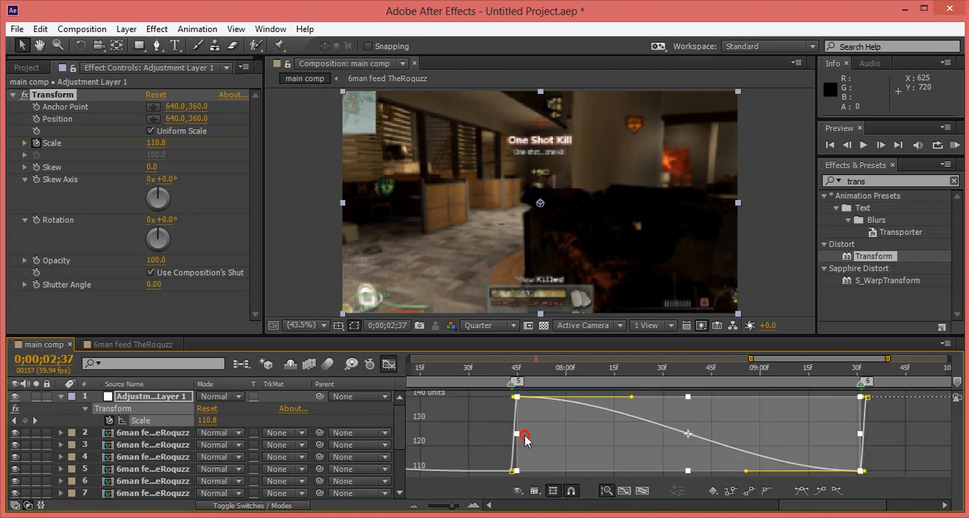
{"action": "mouse_move", "coordinate": [520, 434]}
{"action": "left_mouse_down"}
{"action": "mouse_move", "coordinate": [535, 439]}
{"action": "mouse_move", "coordinate": [517, 434]}
{"action": "left_mouse_up"}
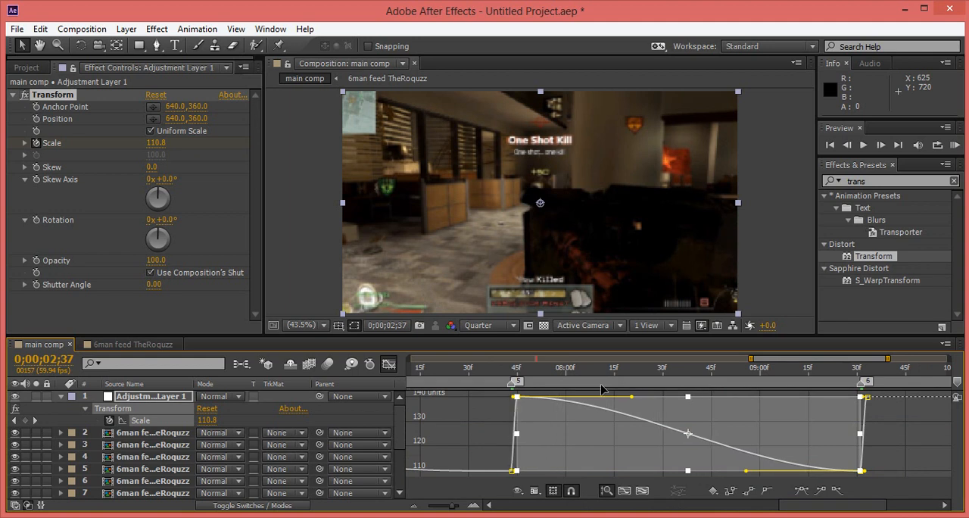
{"action": "left_click_drag", "start_coordinate": [632, 399], "coordinate": [500, 459]}
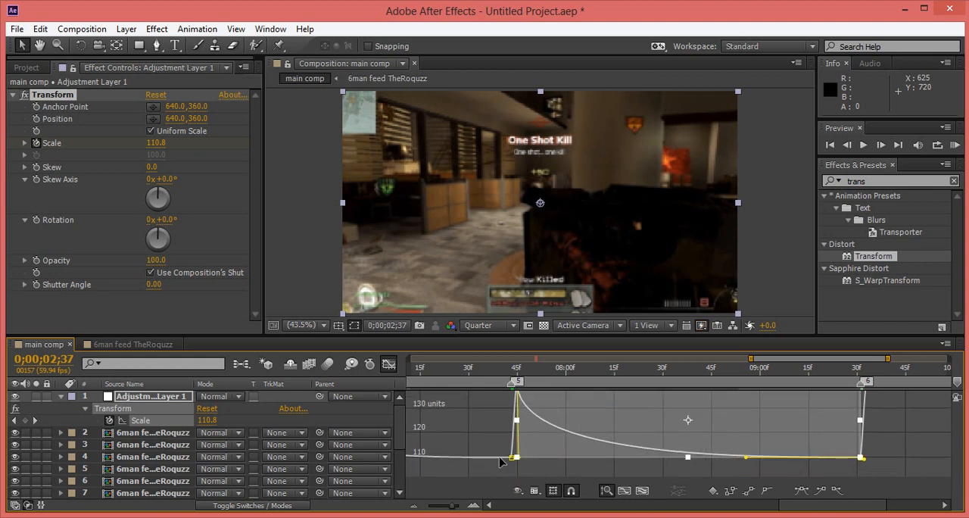
Sharpen the scale rise at marker 6 by pulling the 140 keyframe's incoming handle slightly down.
{"action": "mouse_move", "coordinate": [799, 505]}
{"action": "left_mouse_down"}
{"action": "mouse_move", "coordinate": [828, 504]}
{"action": "mouse_move", "coordinate": [795, 492]}
{"action": "left_mouse_up"}
{"action": "mouse_move", "coordinate": [619, 405]}
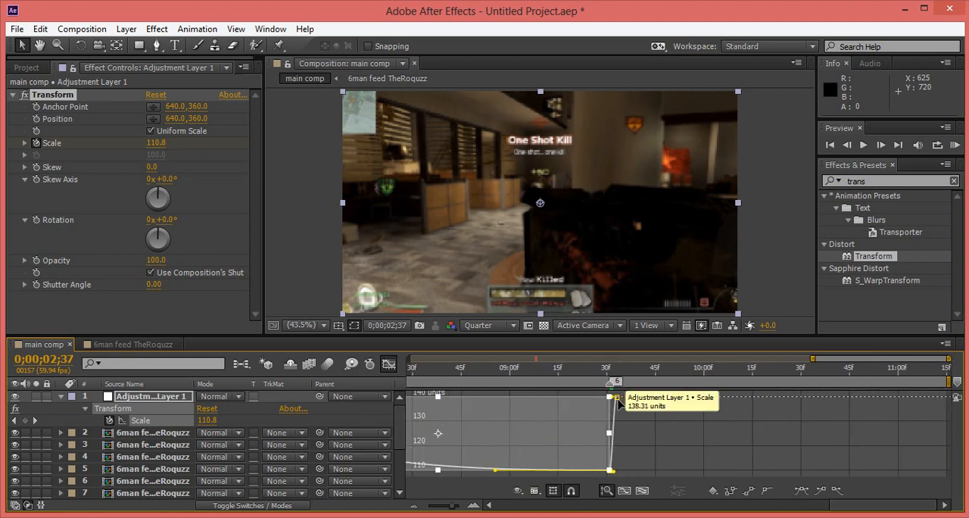
{"action": "left_click", "coordinate": [615, 398]}
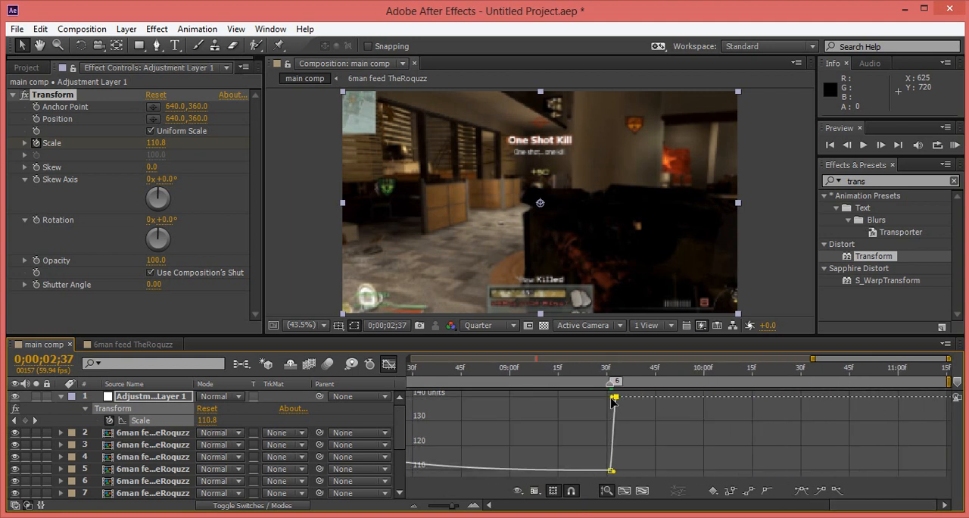
{"action": "left_click_drag", "start_coordinate": [612, 398], "coordinate": [615, 402]}
{"action": "left_click", "coordinate": [602, 474]}
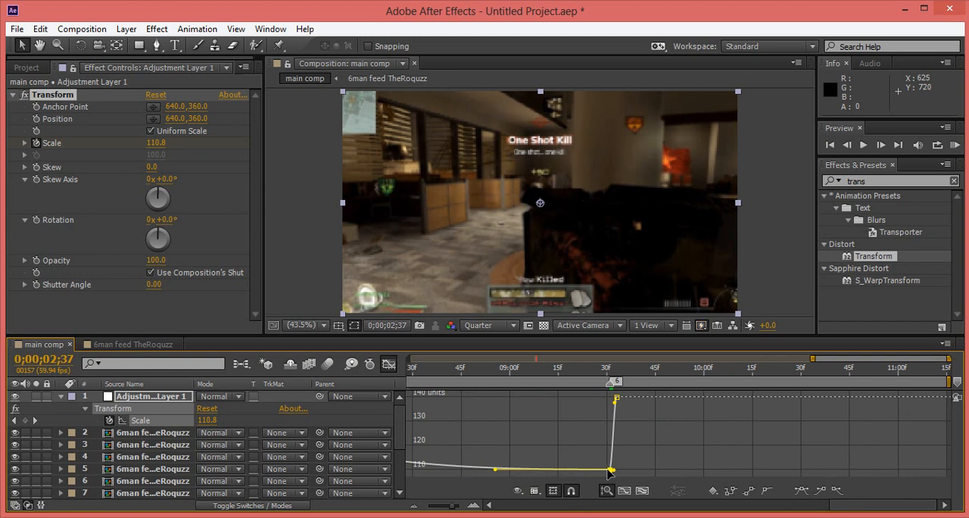
{"action": "mouse_move", "coordinate": [610, 469]}
{"action": "left_mouse_down"}
{"action": "mouse_move", "coordinate": [602, 472]}
{"action": "mouse_move", "coordinate": [617, 473]}
{"action": "left_mouse_up"}
{"action": "left_click", "coordinate": [611, 471]}
{"action": "left_click", "coordinate": [610, 471]}
{"action": "mouse_move", "coordinate": [617, 411]}
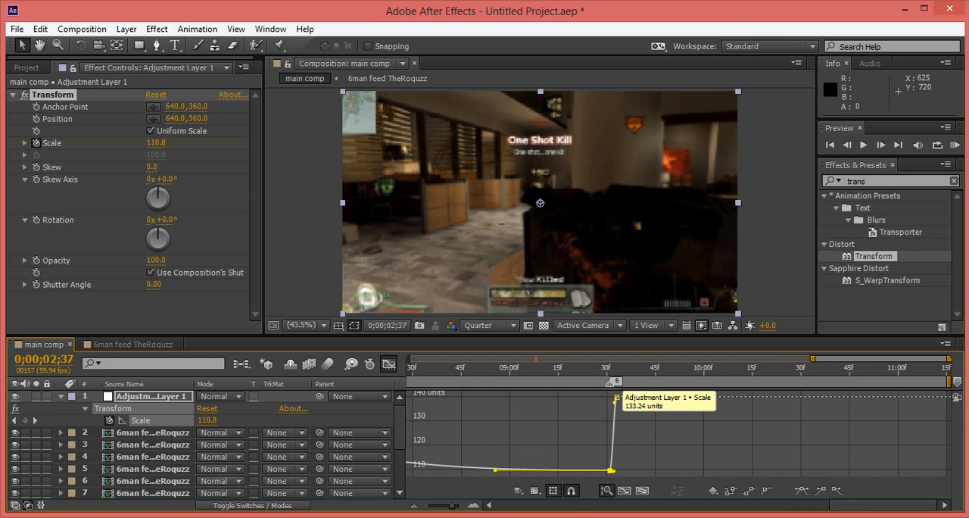
Close the Graph Editor and bring the music layer's waveform into view at the start of the timeline.
{"action": "left_click_drag", "start_coordinate": [864, 505], "coordinate": [532, 497]}
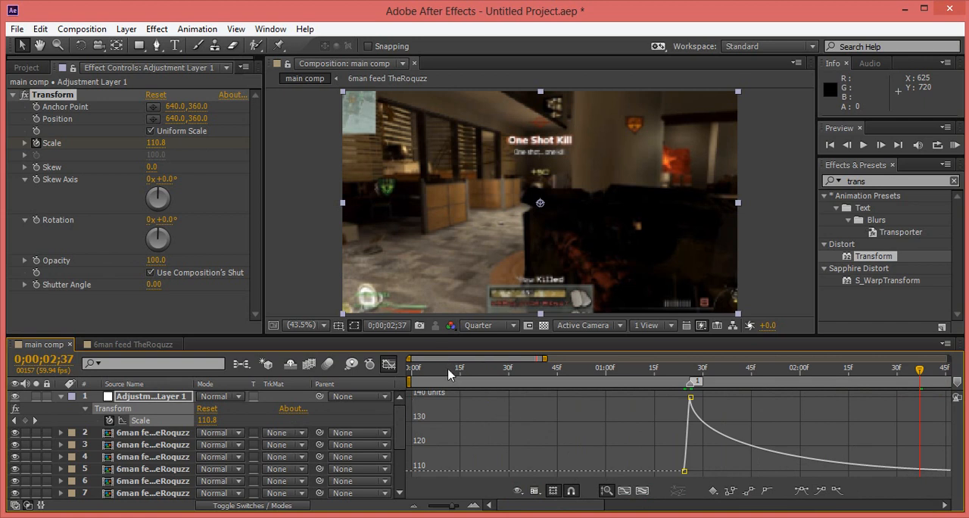
{"action": "left_click", "coordinate": [388, 365]}
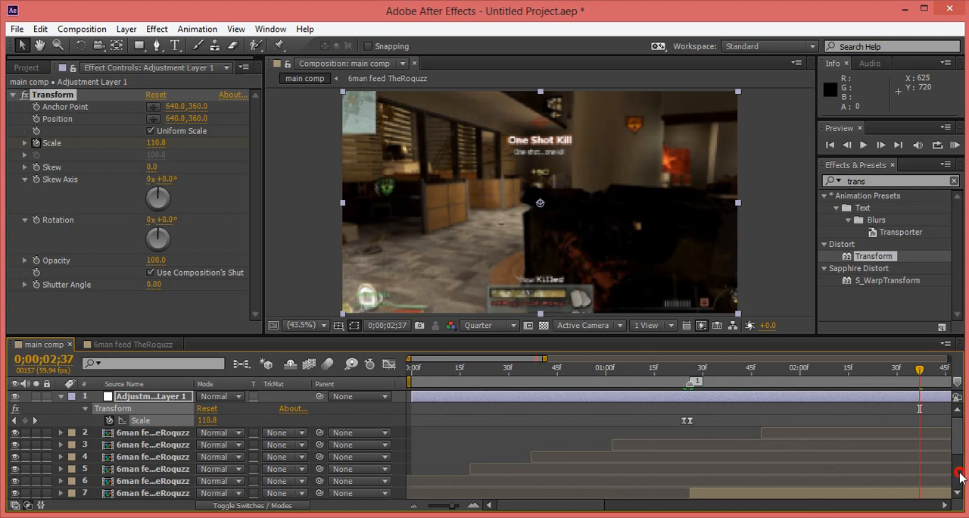
{"action": "scroll", "coordinate": [966, 475], "scroll_direction": "down", "scroll_amount": 3}
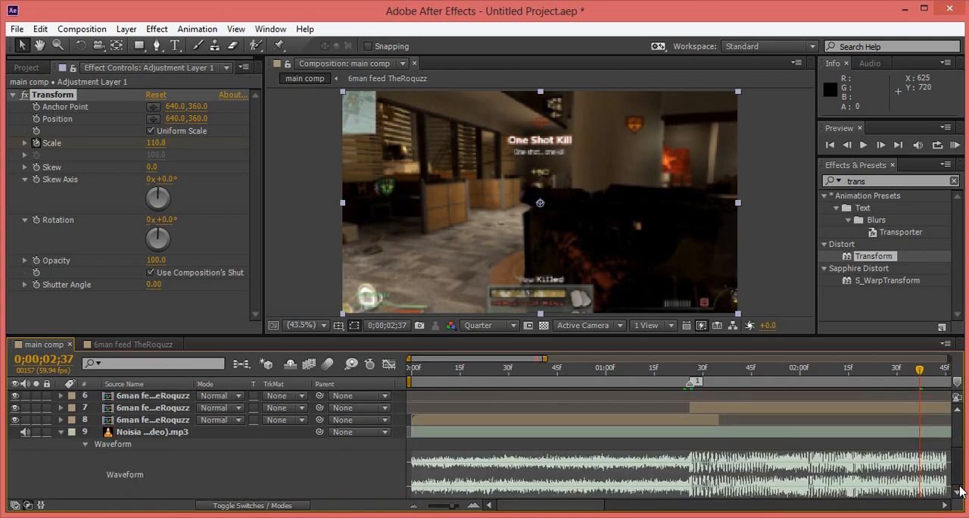
At the start of the timeline, set the Transform effect's Rotation to -5° and its Scale to 115.
{"action": "left_click", "coordinate": [411, 375]}
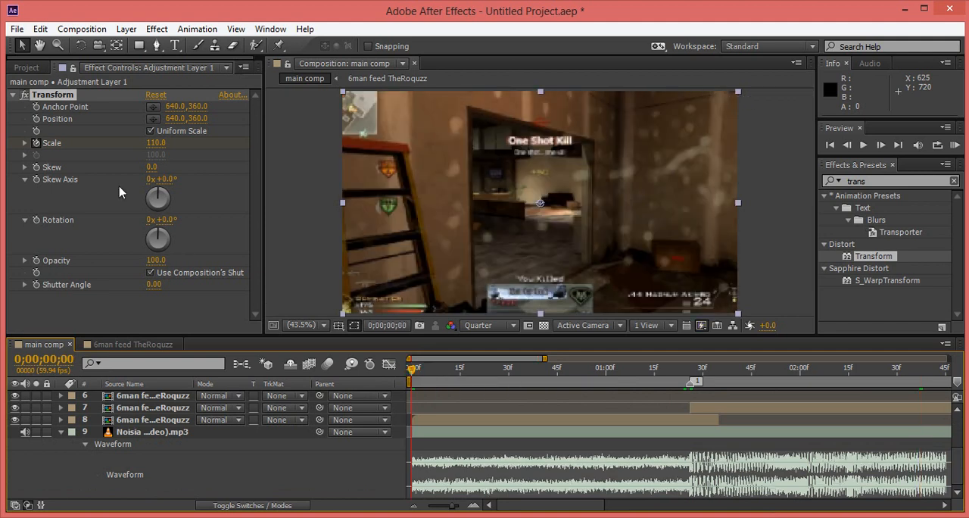
{"action": "left_click", "coordinate": [167, 220]}
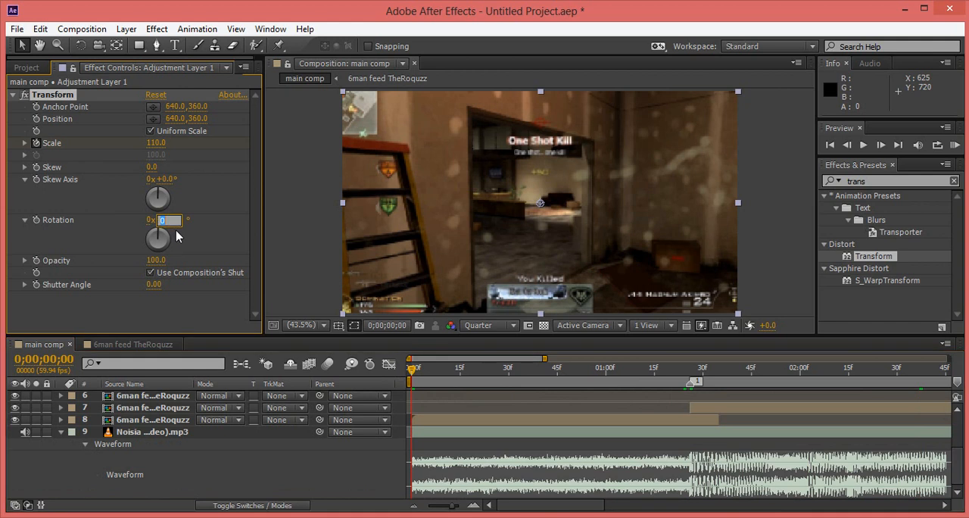
{"action": "key", "text": "Return"}
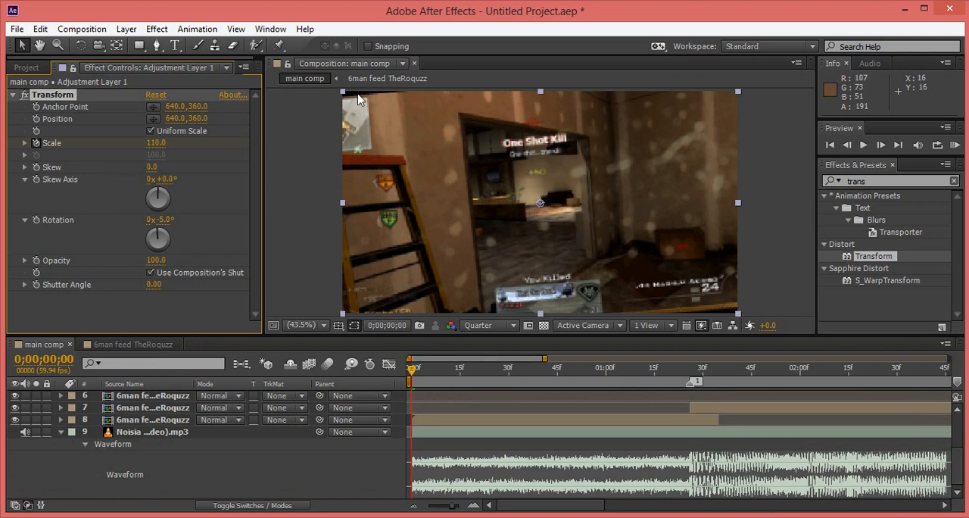
{"action": "left_click", "coordinate": [156, 143]}
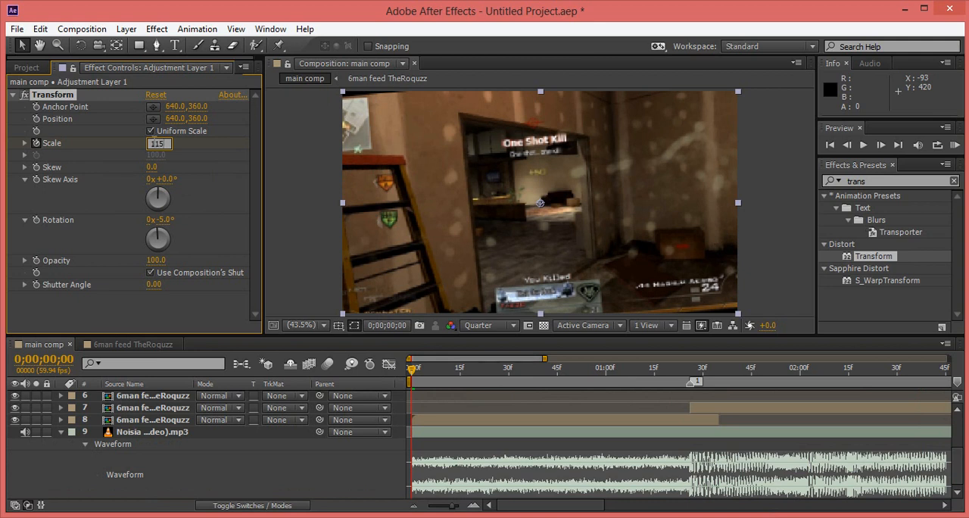
{"action": "type", "text": "115"}
{"action": "key", "text": "Return"}
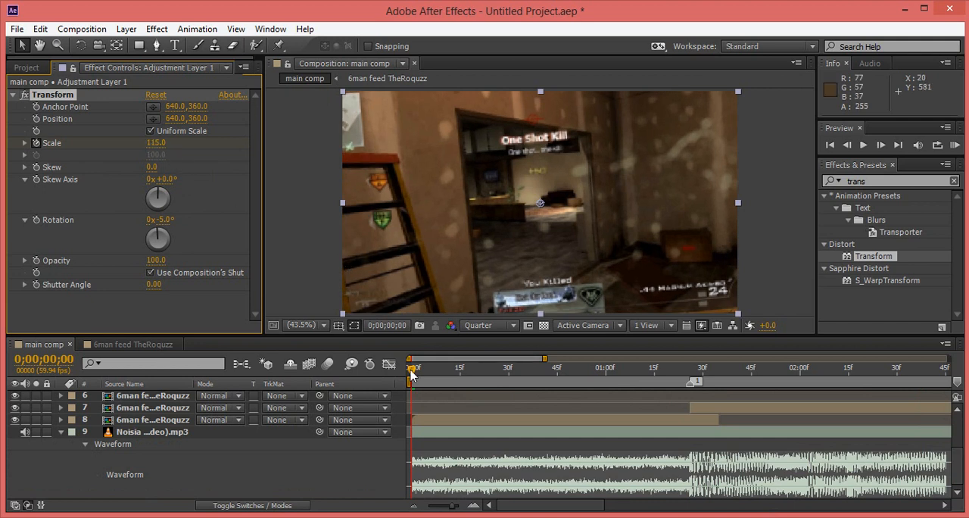
Enable Rotation keyframing at the first frame, and add a 3° Rotation keyframe at marker 1.
{"action": "mouse_move", "coordinate": [412, 376]}
{"action": "left_mouse_down"}
{"action": "mouse_move", "coordinate": [448, 378]}
{"action": "mouse_move", "coordinate": [407, 375]}
{"action": "left_mouse_up"}
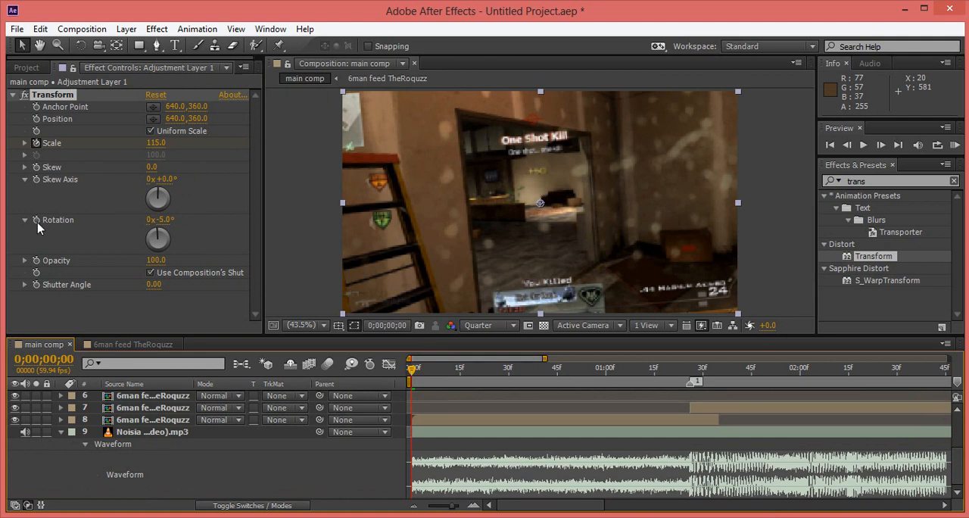
{"action": "left_click", "coordinate": [36, 221]}
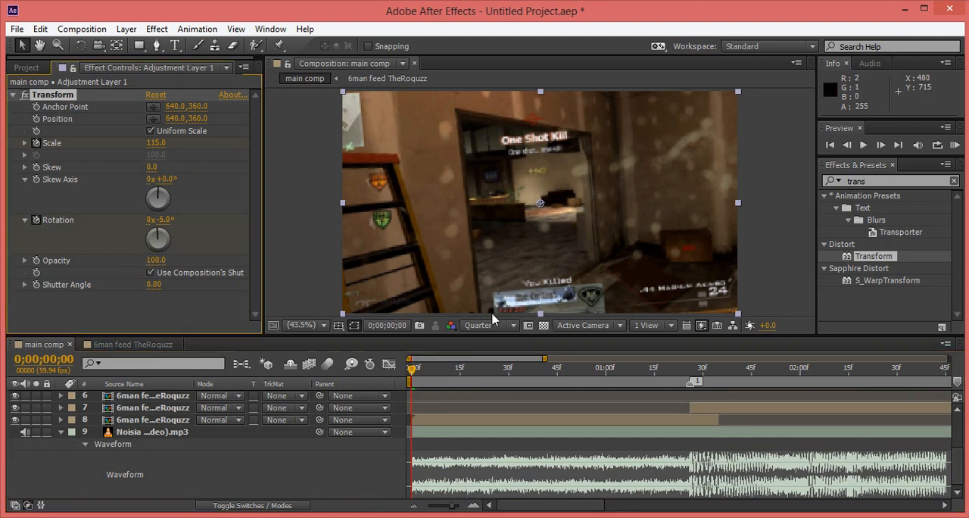
{"action": "left_click", "coordinate": [691, 371]}
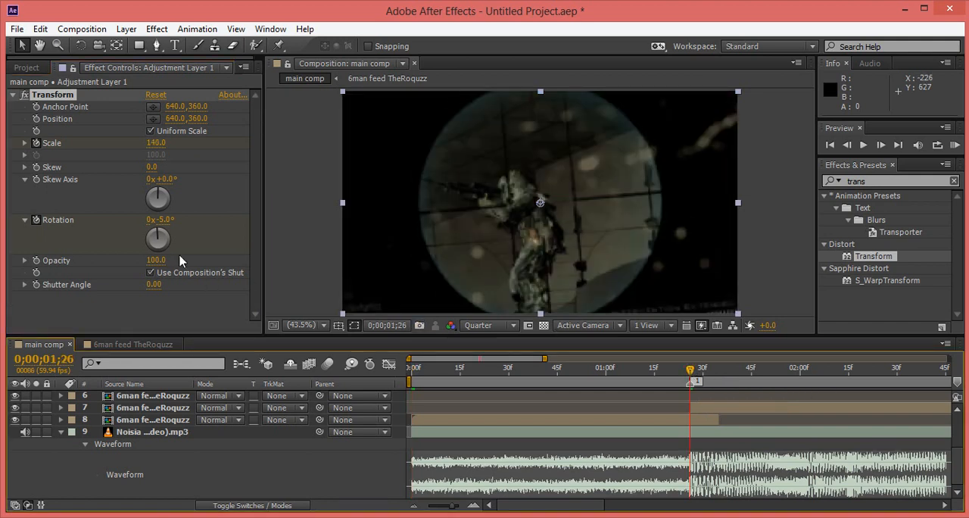
{"action": "left_click", "coordinate": [165, 220]}
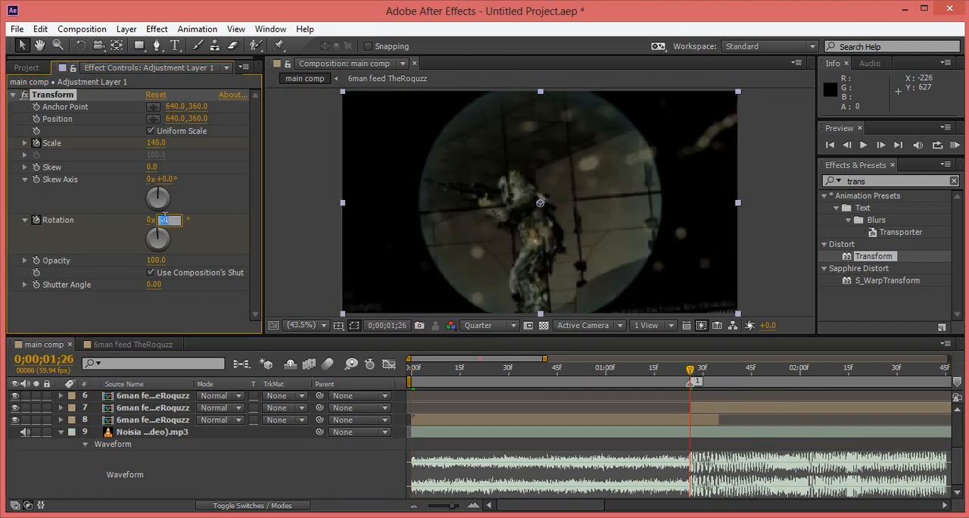
{"action": "key", "text": "Return"}
Add a Rotation keyframe of -4° at marker 2.
{"action": "left_click", "coordinate": [579, 510]}
{"action": "left_click_drag", "start_coordinate": [580, 509], "coordinate": [647, 513]}
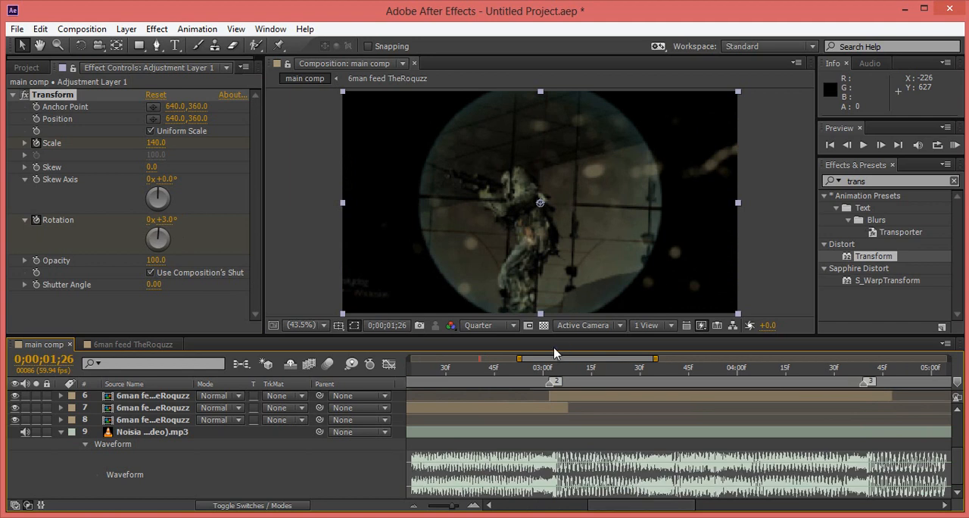
{"action": "left_click", "coordinate": [550, 370]}
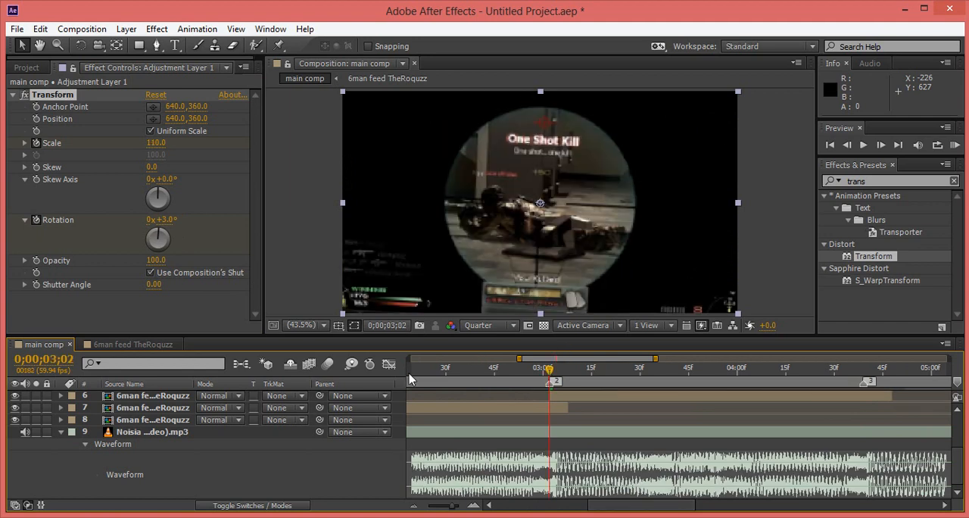
{"action": "left_click", "coordinate": [162, 220]}
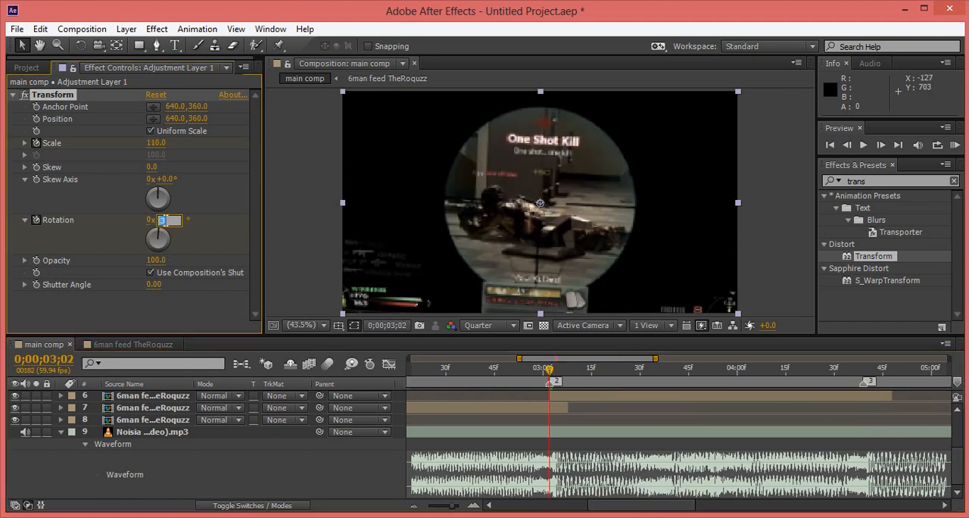
{"action": "type", "text": "-4"}
{"action": "key", "text": "Return"}
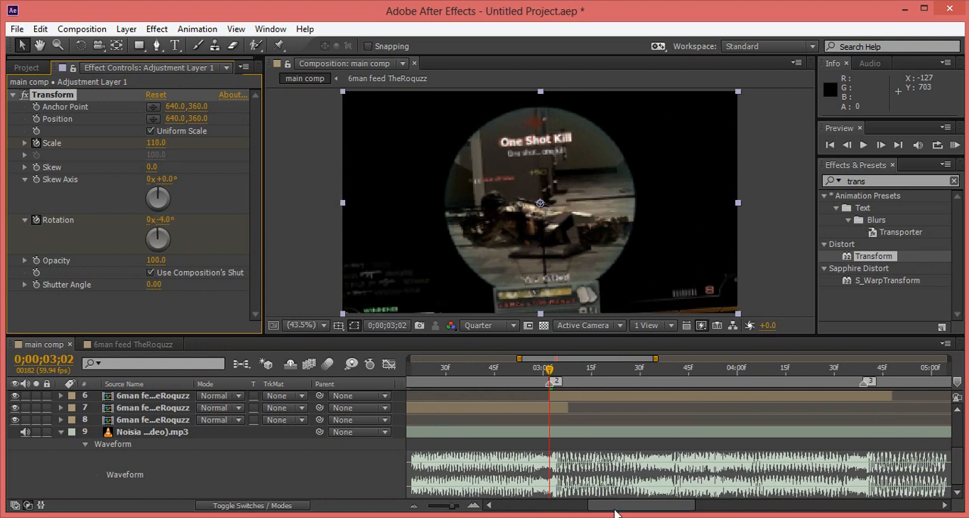
Add a Rotation keyframe of 3° at marker 3.
{"action": "left_click_drag", "start_coordinate": [614, 513], "coordinate": [641, 512]}
{"action": "left_click_drag", "start_coordinate": [651, 511], "coordinate": [659, 512]}
{"action": "left_click", "coordinate": [680, 371]}
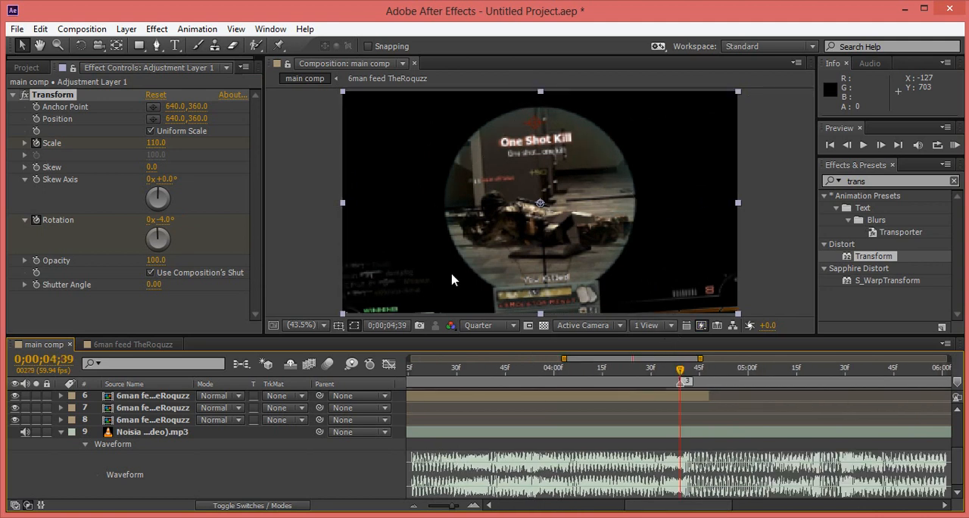
{"action": "left_click", "coordinate": [164, 219]}
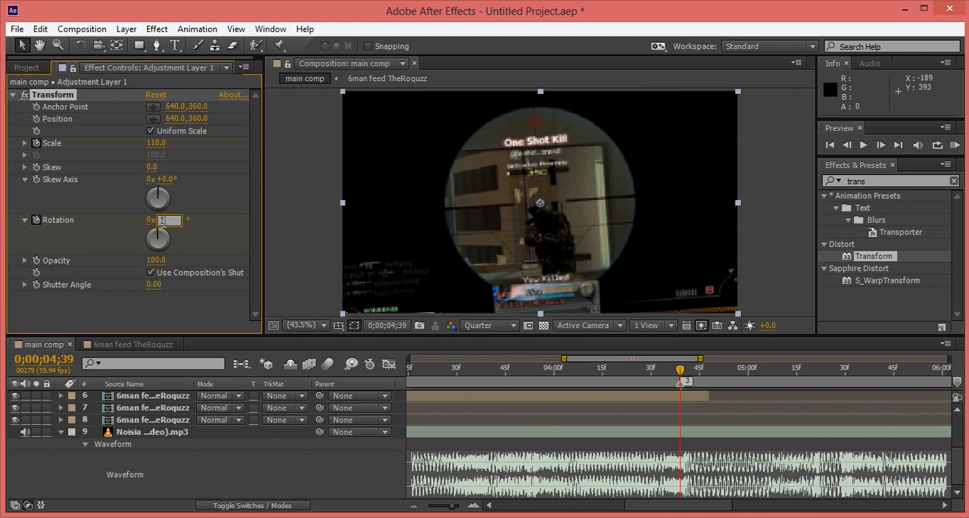
{"action": "type", "text": "3"}
{"action": "key", "text": "Return"}
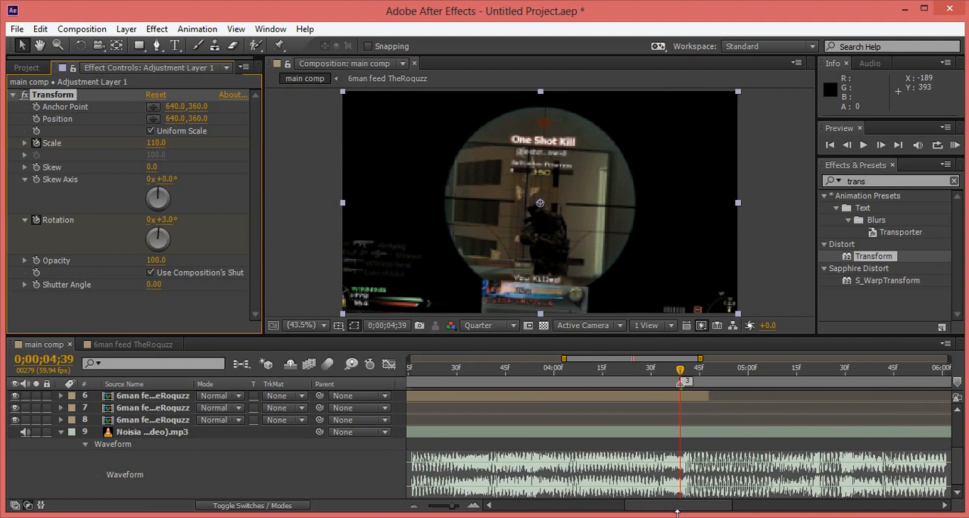
Add a Rotation keyframe of -4° at marker 4.
{"action": "left_click_drag", "start_coordinate": [669, 514], "coordinate": [726, 507]}
{"action": "left_click", "coordinate": [722, 369]}
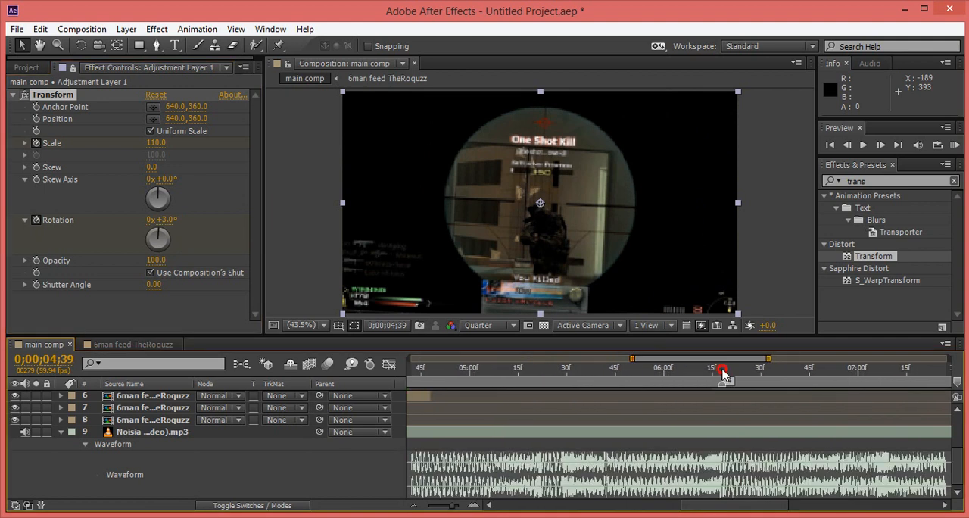
{"action": "left_click", "coordinate": [168, 220]}
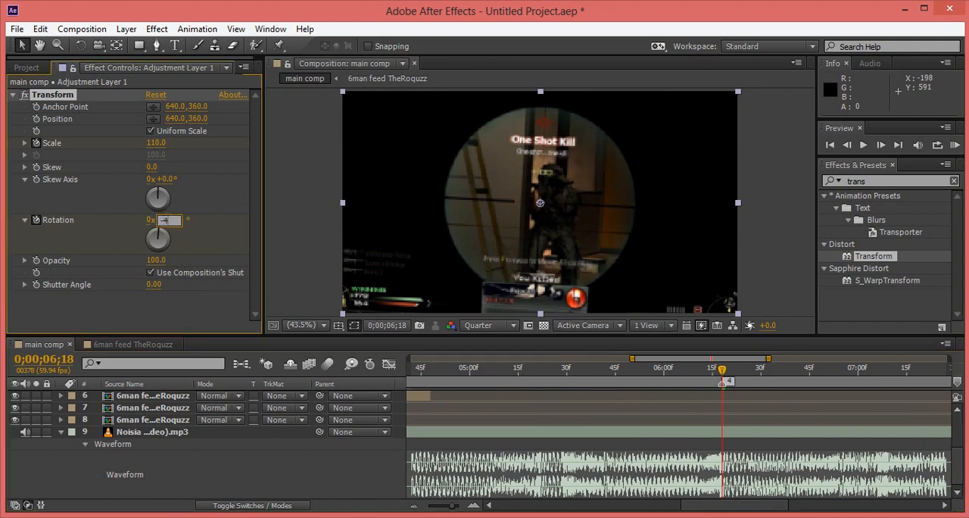
{"action": "type", "text": "-4"}
{"action": "key", "text": "Return"}
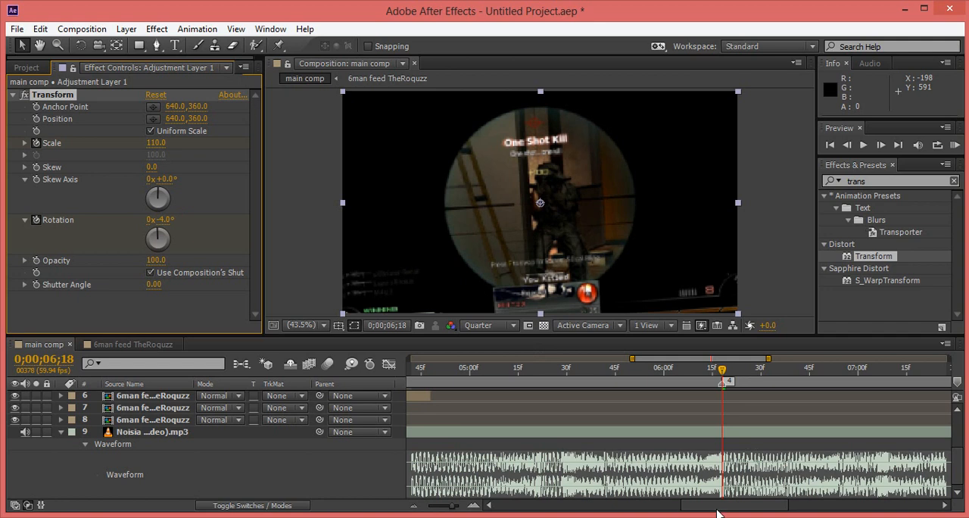
Add a Rotation keyframe of 1° at marker 5.
{"action": "left_click_drag", "start_coordinate": [718, 513], "coordinate": [776, 513]}
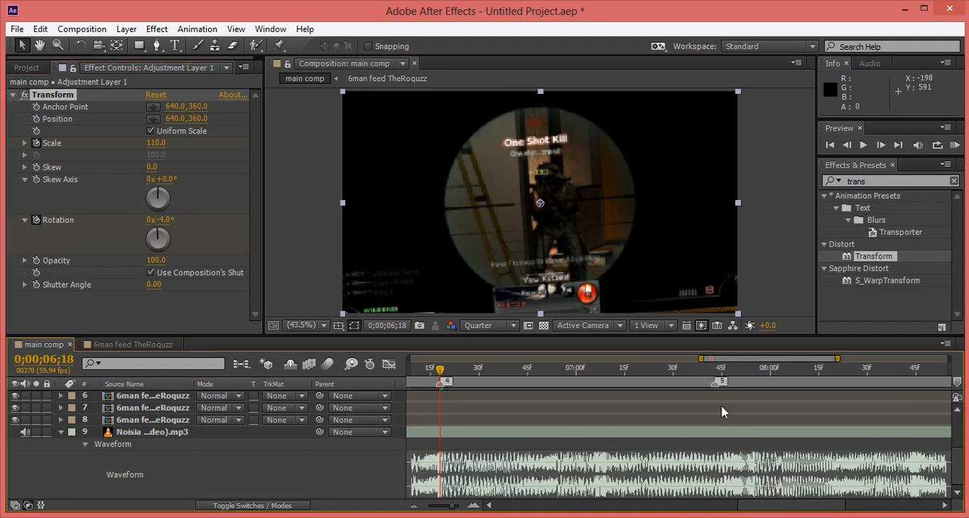
{"action": "left_click", "coordinate": [717, 370]}
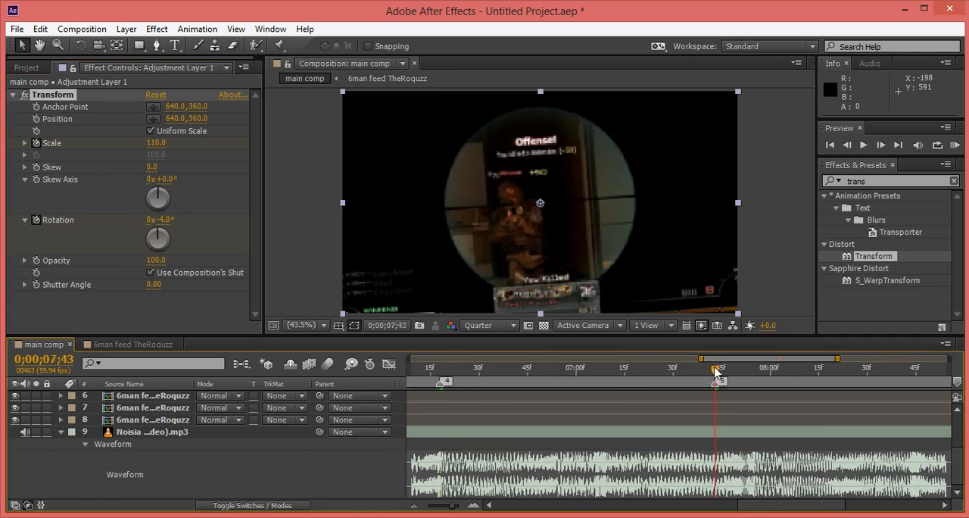
{"action": "left_click", "coordinate": [166, 220]}
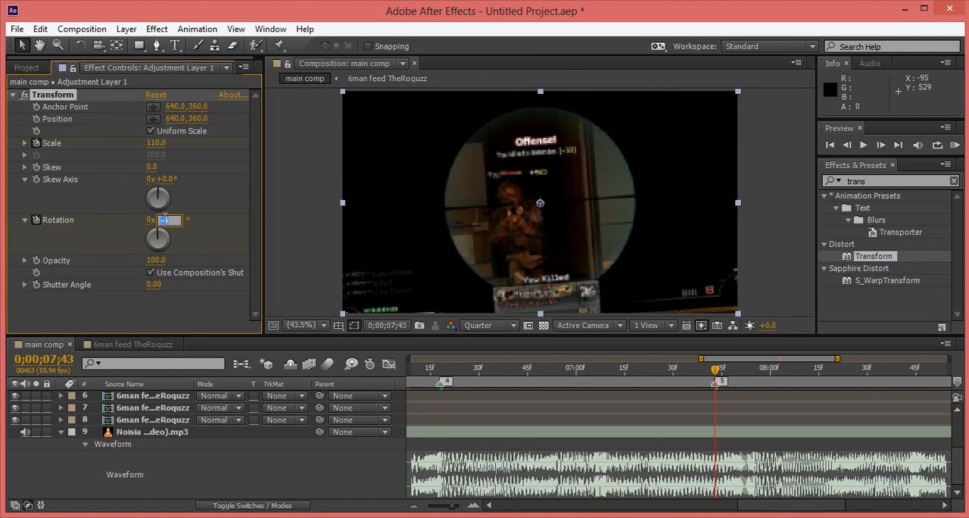
{"action": "key", "text": "Return"}
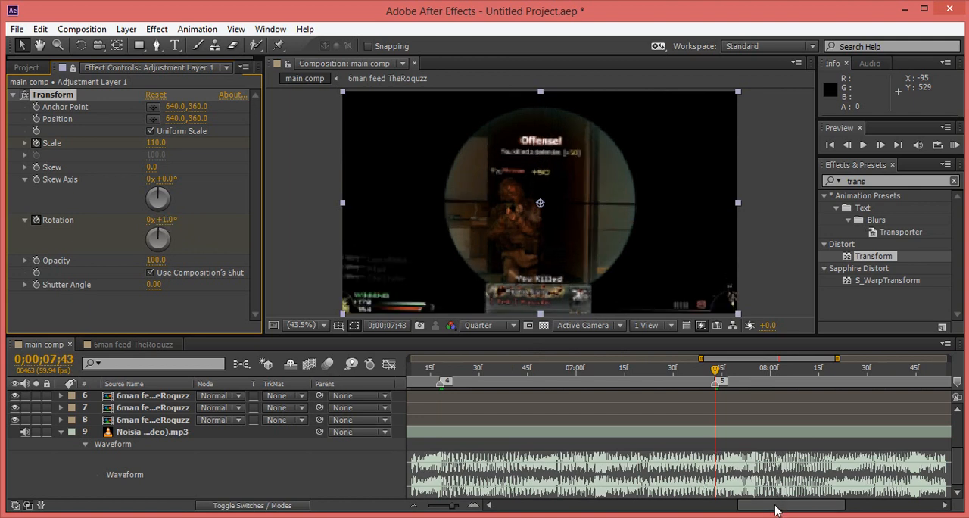
Return the Rotation to 0° with a keyframe at marker 6.
{"action": "left_click_drag", "start_coordinate": [774, 508], "coordinate": [891, 513]}
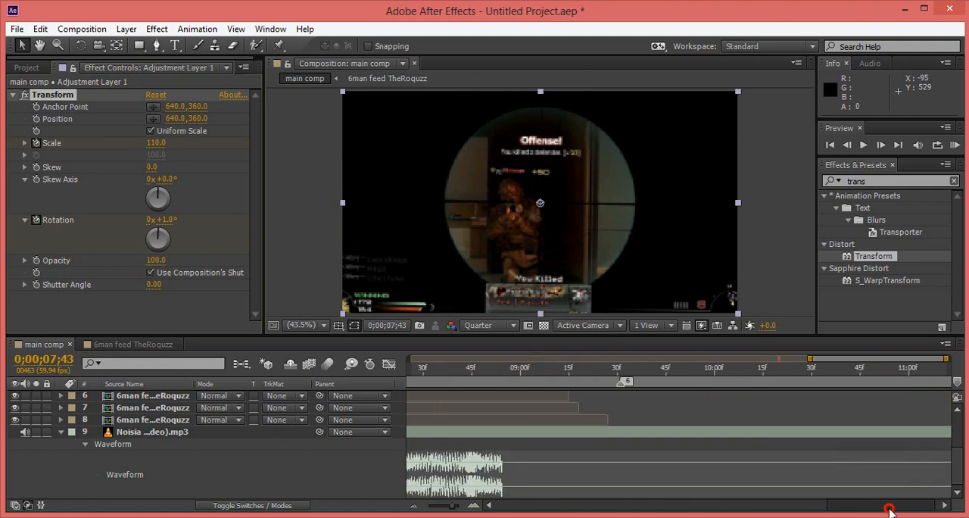
{"action": "left_click", "coordinate": [612, 373]}
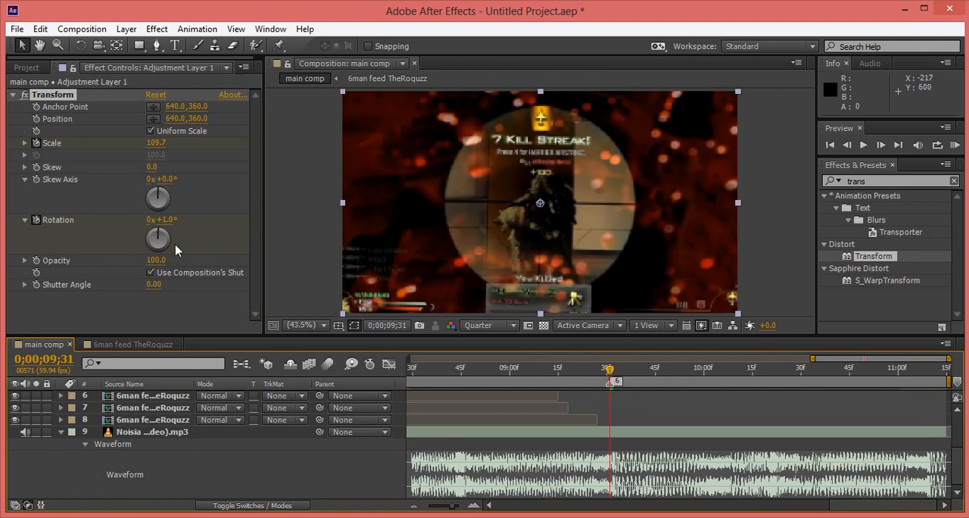
{"action": "left_click", "coordinate": [164, 221]}
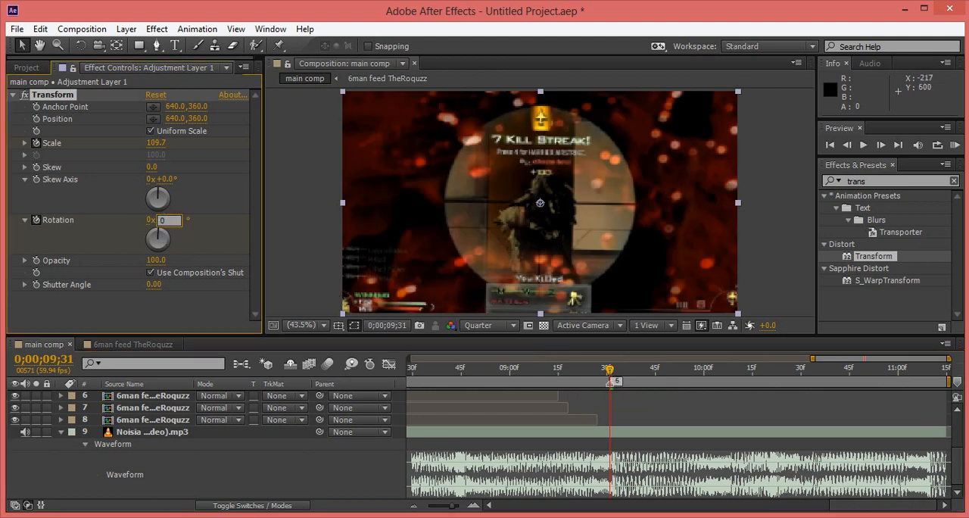
{"action": "type", "text": "0"}
{"action": "key", "text": "Return"}
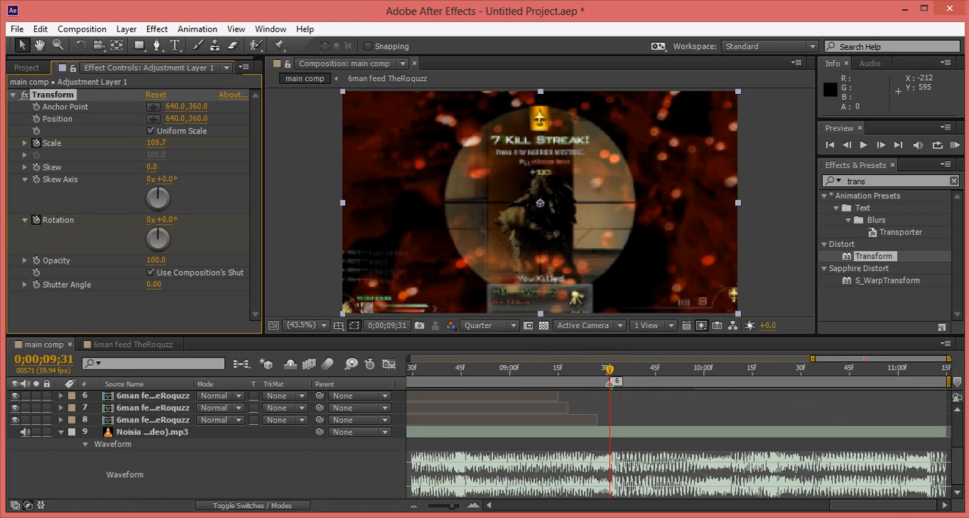
Reveal the adjustment layer's keyframed properties and apply Easy Ease to all of its Rotation keyframes.
{"action": "left_click", "coordinate": [958, 418]}
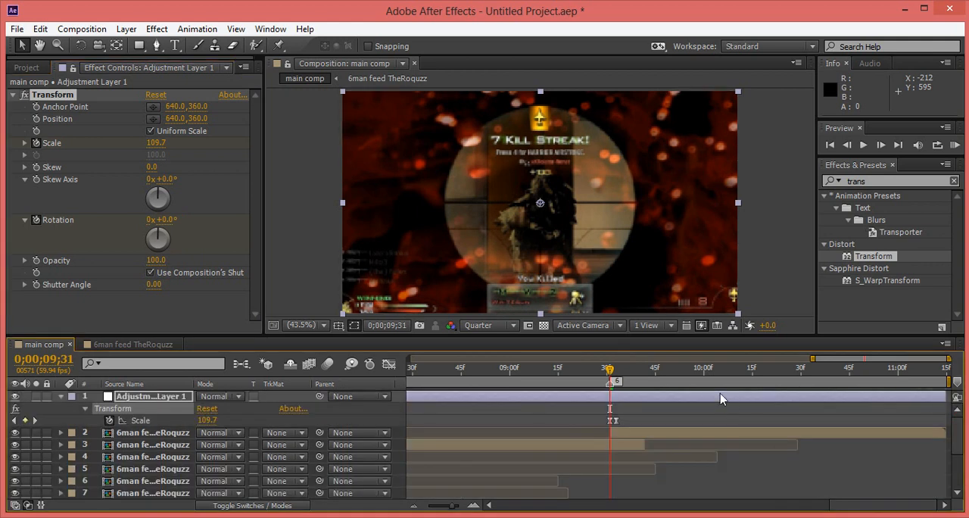
{"action": "key", "text": "u"}
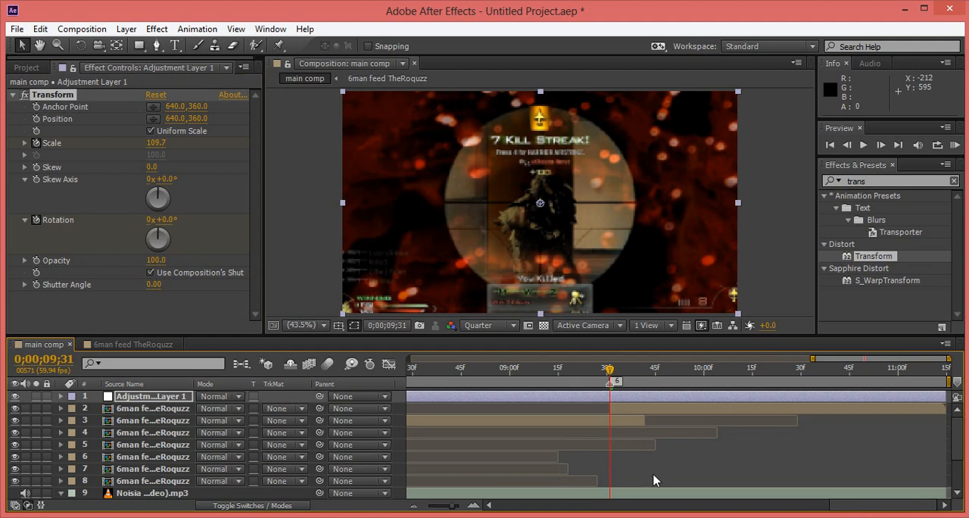
{"action": "key", "text": "u"}
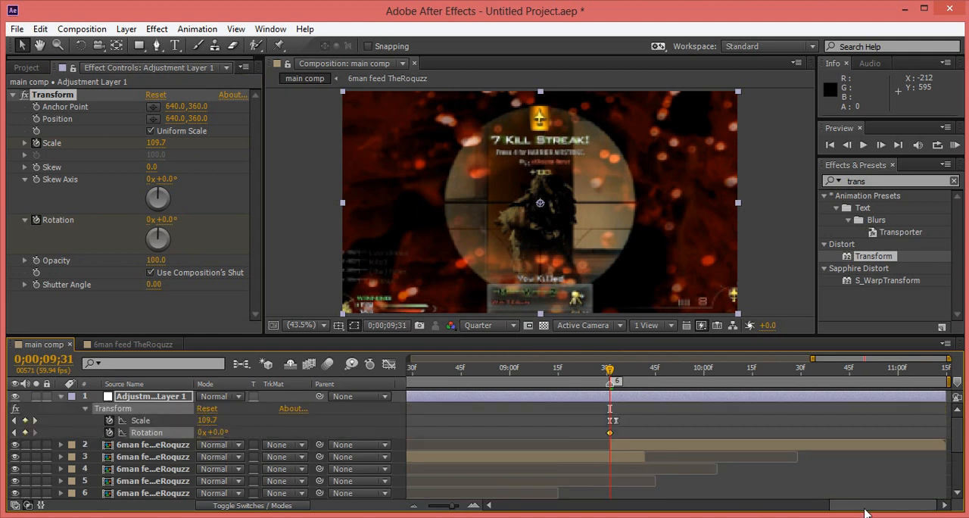
{"action": "left_click_drag", "start_coordinate": [865, 512], "coordinate": [564, 511]}
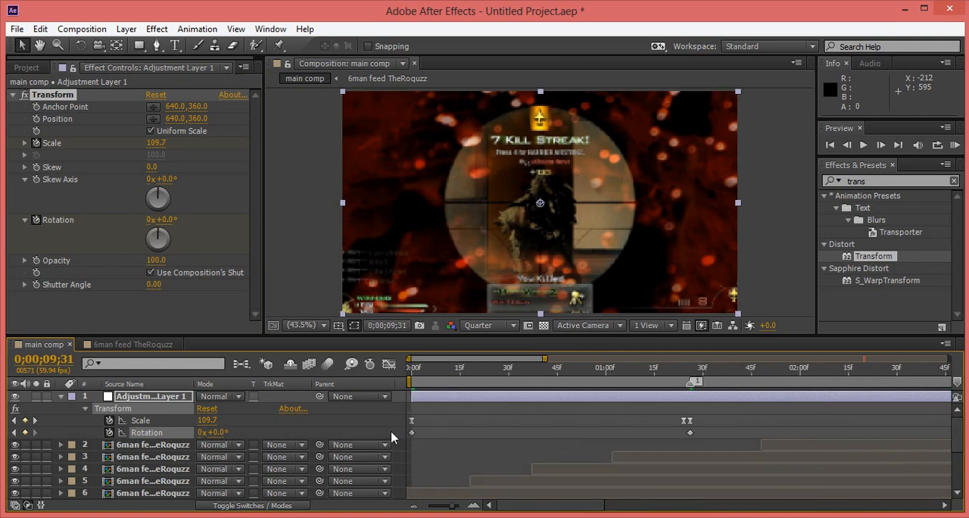
{"action": "left_click_drag", "start_coordinate": [409, 433], "coordinate": [421, 433]}
{"action": "left_click_drag", "start_coordinate": [408, 430], "coordinate": [966, 437]}
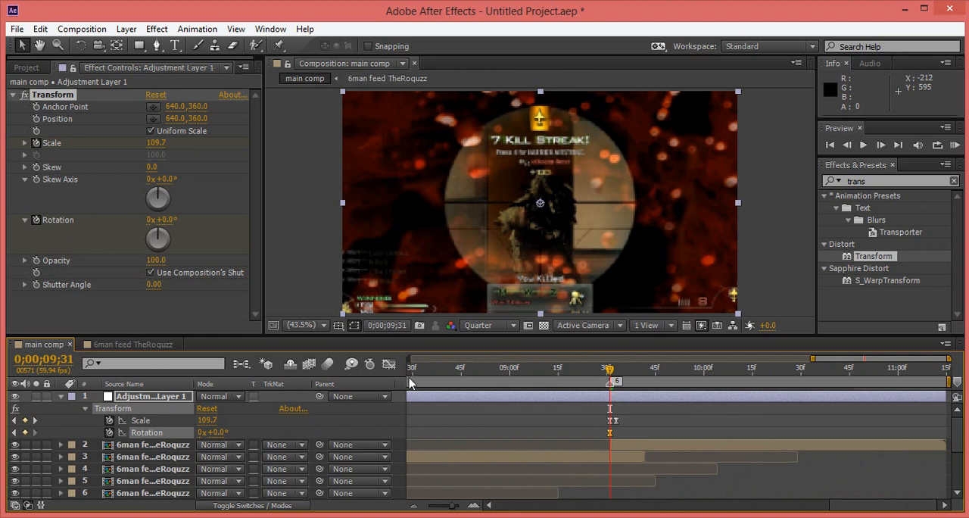
Display the Rotation value graph and pull the start keyframe's outgoing handle and both marker 1 handles nearly vertical for a sharp peak.
{"action": "left_click", "coordinate": [389, 365]}
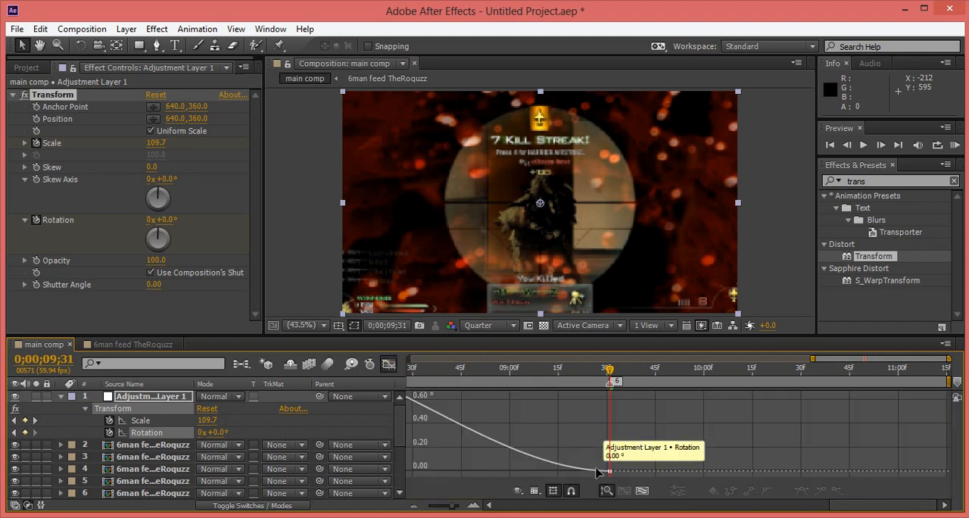
{"action": "key", "text": "minus"}
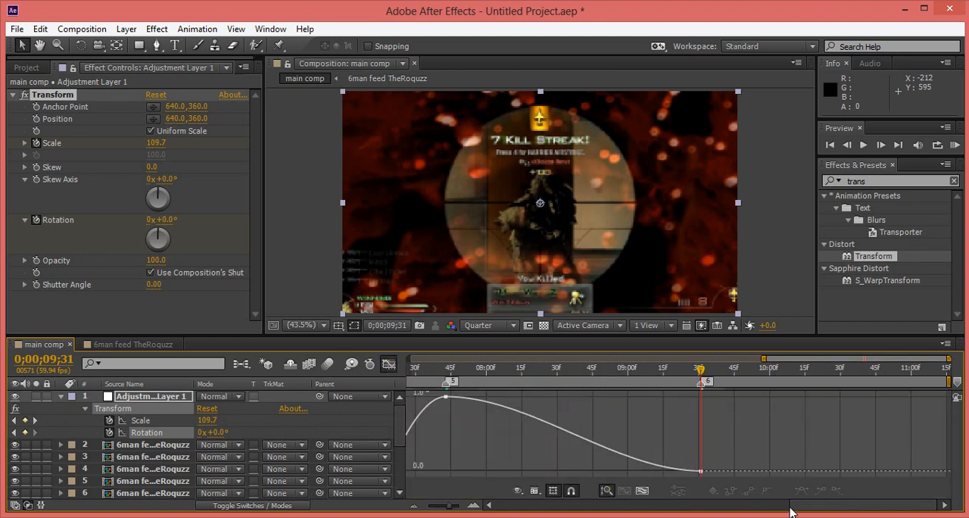
{"action": "left_click_drag", "start_coordinate": [761, 508], "coordinate": [615, 511]}
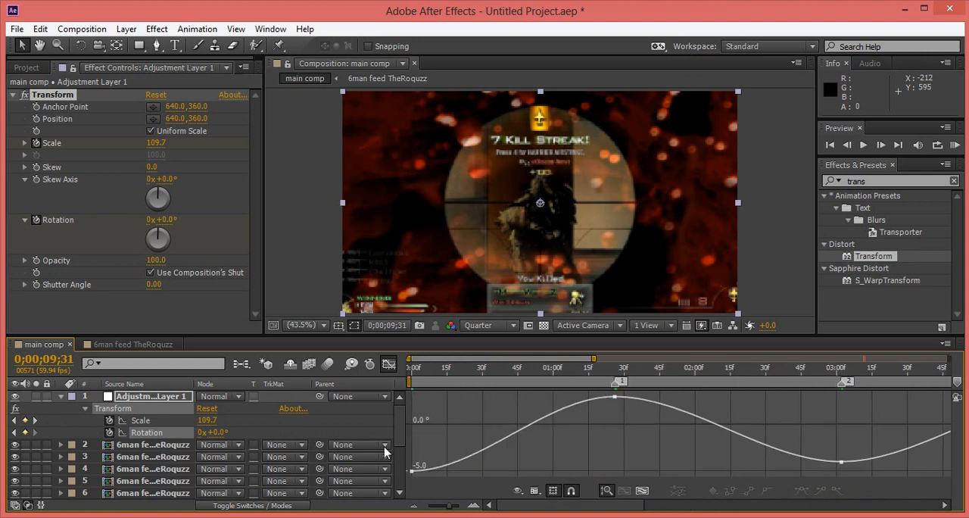
{"action": "left_click", "coordinate": [417, 472]}
{"action": "left_click_drag", "start_coordinate": [475, 456], "coordinate": [412, 405]}
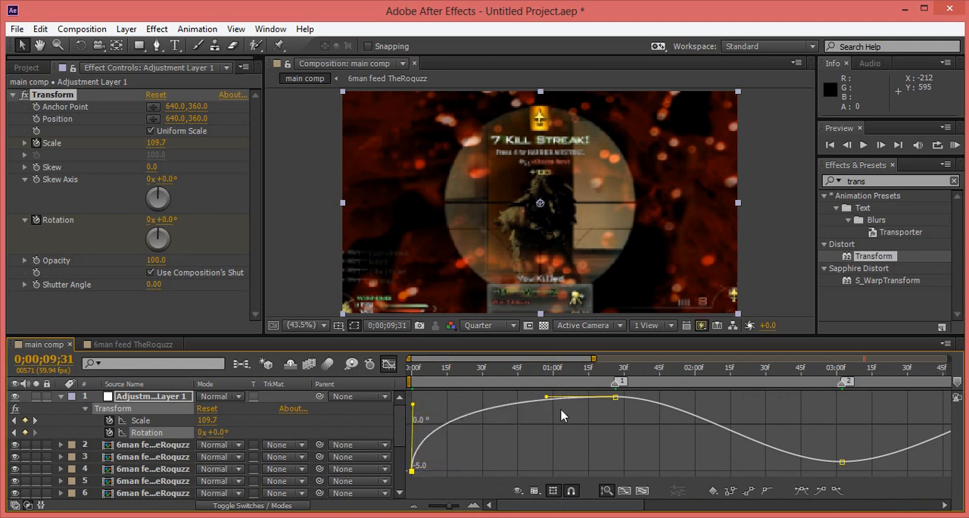
{"action": "left_click_drag", "start_coordinate": [550, 412], "coordinate": [613, 436]}
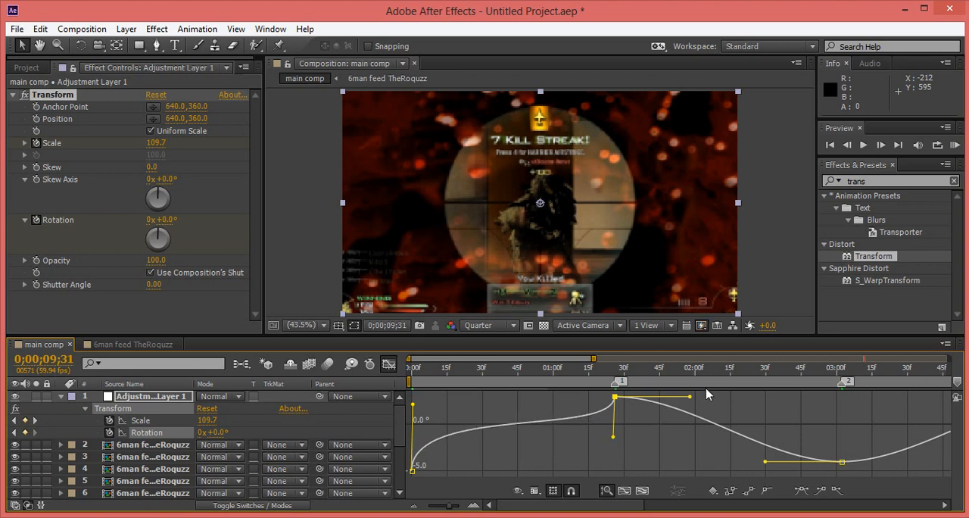
{"action": "left_click_drag", "start_coordinate": [692, 399], "coordinate": [614, 437]}
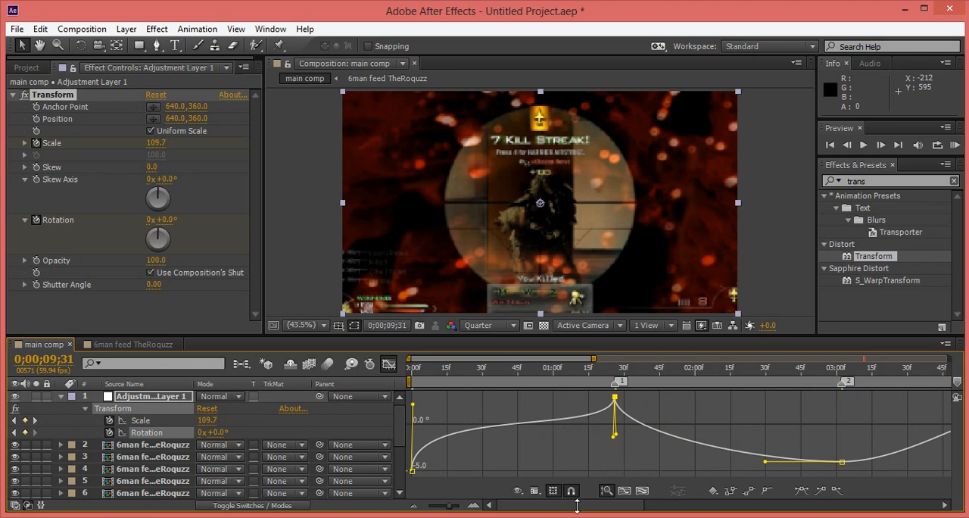
Shape the Rotation curve into a sharp valley at marker 2 by pulling both of its handles steeply upward.
{"action": "left_click_drag", "start_coordinate": [579, 505], "coordinate": [615, 505]}
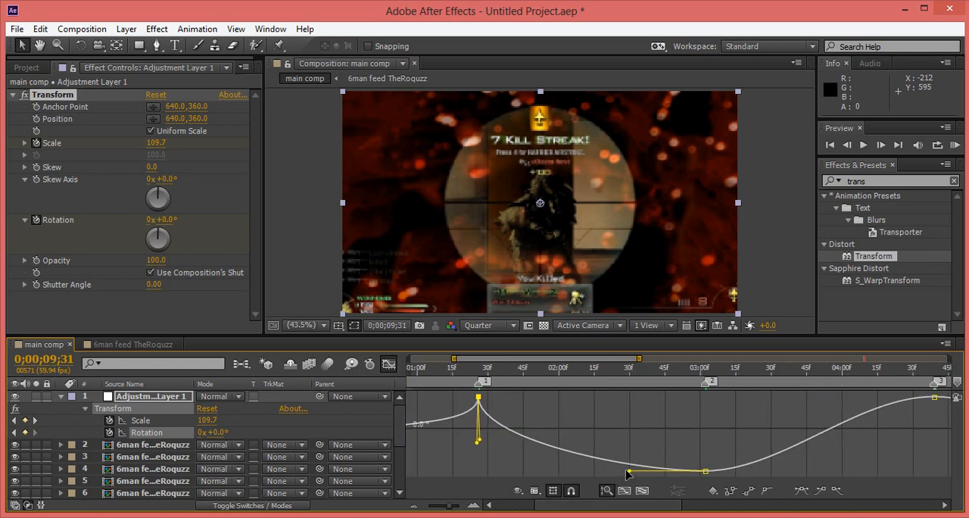
{"action": "left_click_drag", "start_coordinate": [629, 471], "coordinate": [697, 400]}
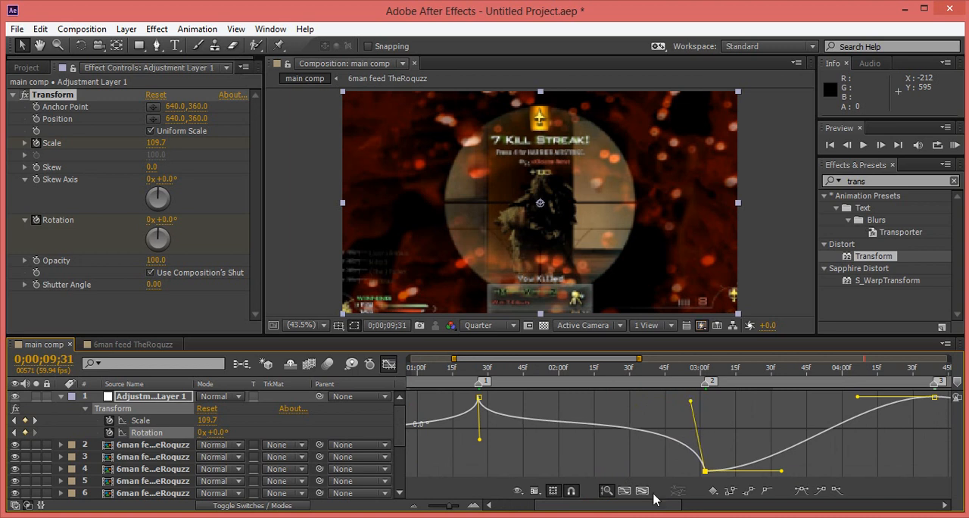
{"action": "left_click_drag", "start_coordinate": [642, 503], "coordinate": [590, 506]}
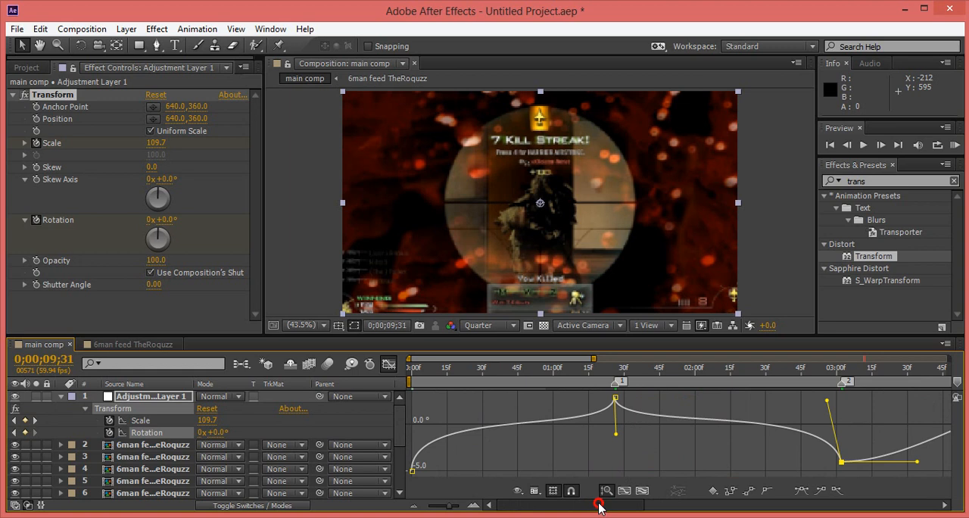
{"action": "left_click_drag", "start_coordinate": [599, 506], "coordinate": [687, 502]}
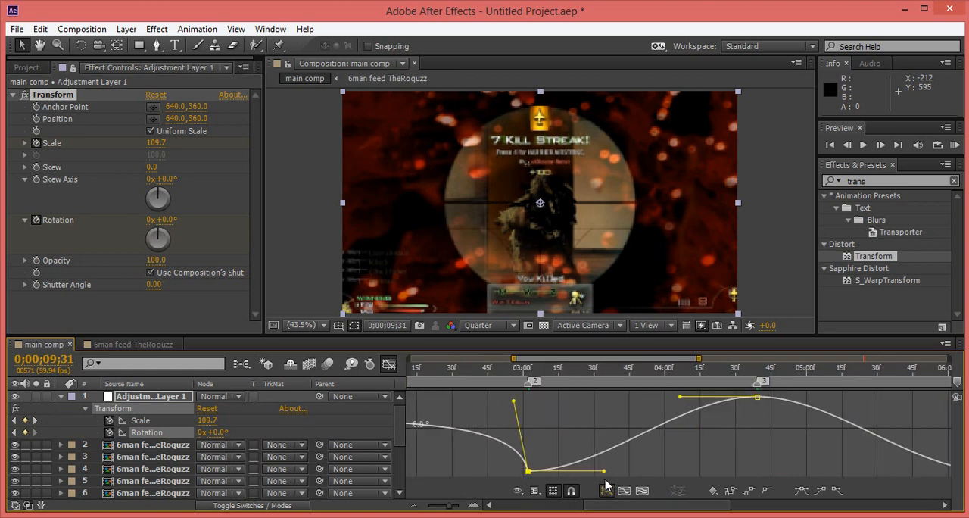
{"action": "left_click_drag", "start_coordinate": [599, 455], "coordinate": [529, 411]}
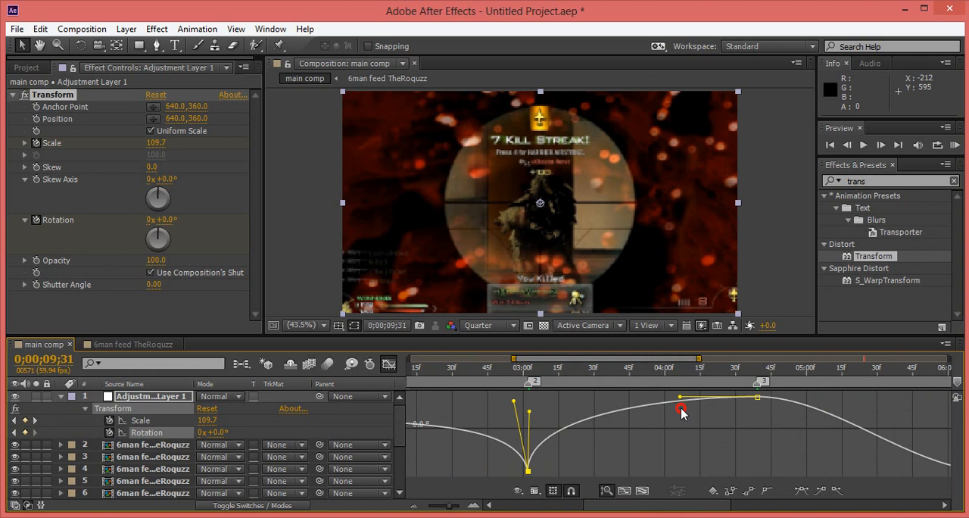
Shape the Rotation curve into a sharp peak at marker 3 and a sharp valley at marker 4 with nearly vertical handles.
{"action": "left_click_drag", "start_coordinate": [682, 409], "coordinate": [755, 467]}
{"action": "left_click_drag", "start_coordinate": [682, 506], "coordinate": [759, 503]}
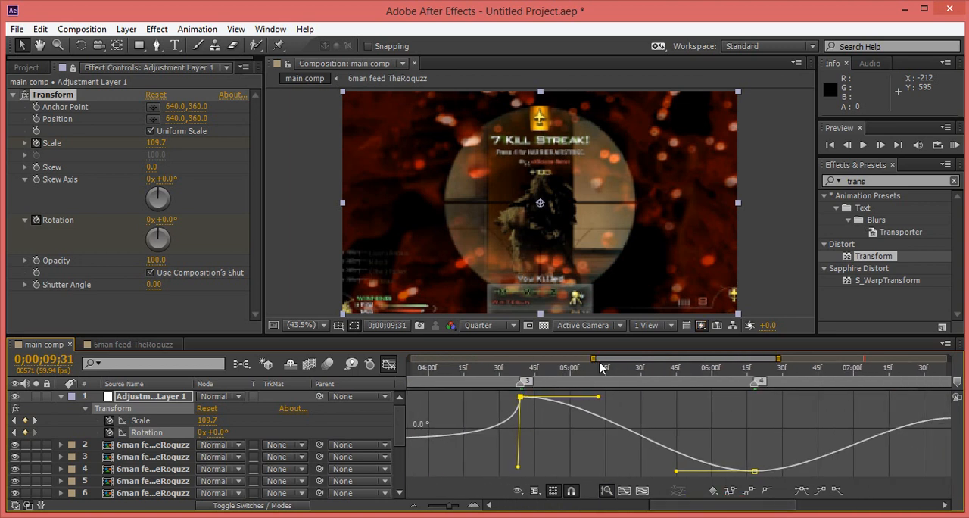
{"action": "left_click_drag", "start_coordinate": [597, 396], "coordinate": [521, 459]}
{"action": "left_click_drag", "start_coordinate": [676, 469], "coordinate": [751, 398]}
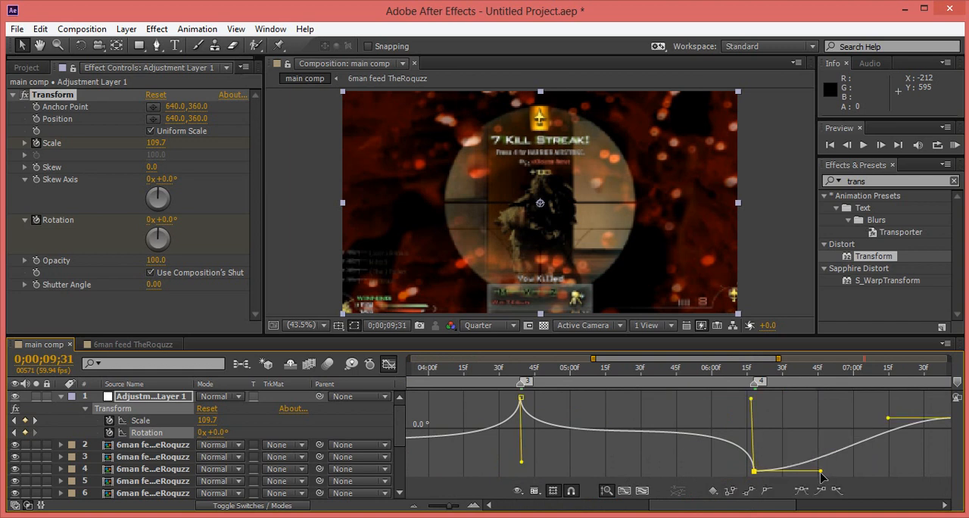
{"action": "left_click_drag", "start_coordinate": [820, 471], "coordinate": [755, 407]}
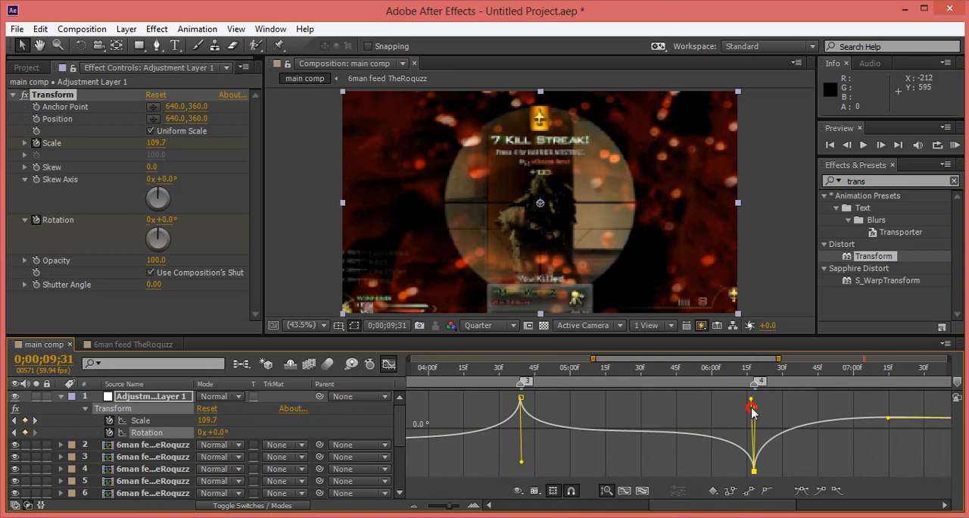
Pull both Rotation handles at marker 5 steeply downward for a sharp peak, and the incoming handle at marker 6 upward.
{"action": "left_click_drag", "start_coordinate": [705, 507], "coordinate": [771, 506]}
{"action": "left_click_drag", "start_coordinate": [659, 418], "coordinate": [730, 469]}
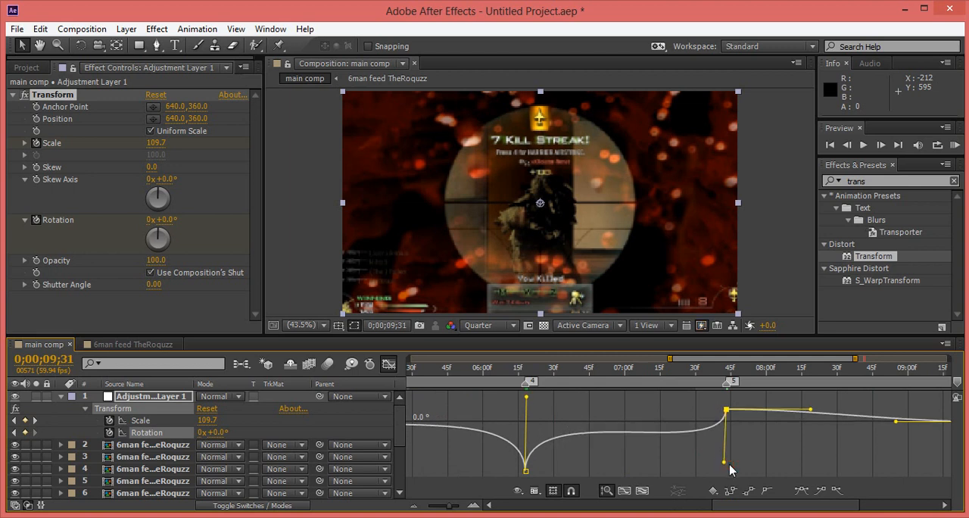
{"action": "left_click_drag", "start_coordinate": [812, 411], "coordinate": [719, 462]}
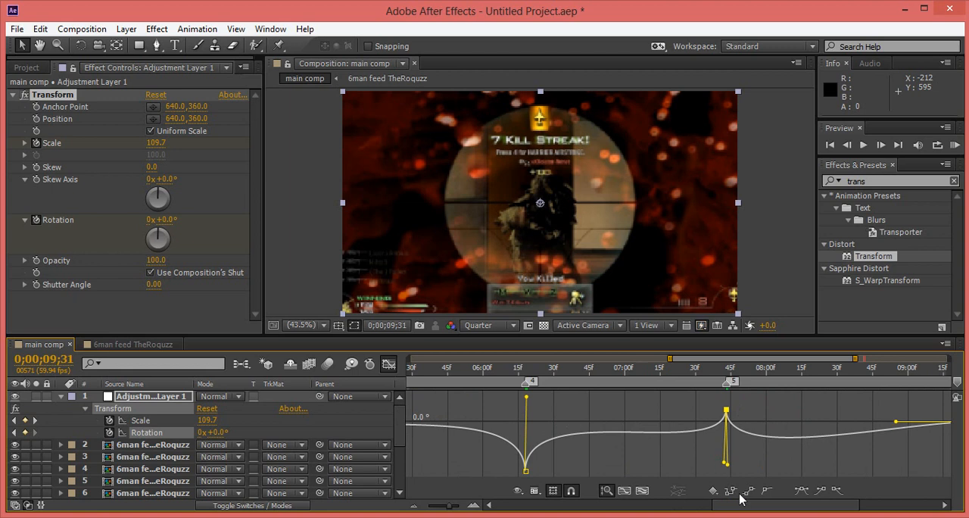
{"action": "left_click_drag", "start_coordinate": [747, 505], "coordinate": [811, 509]}
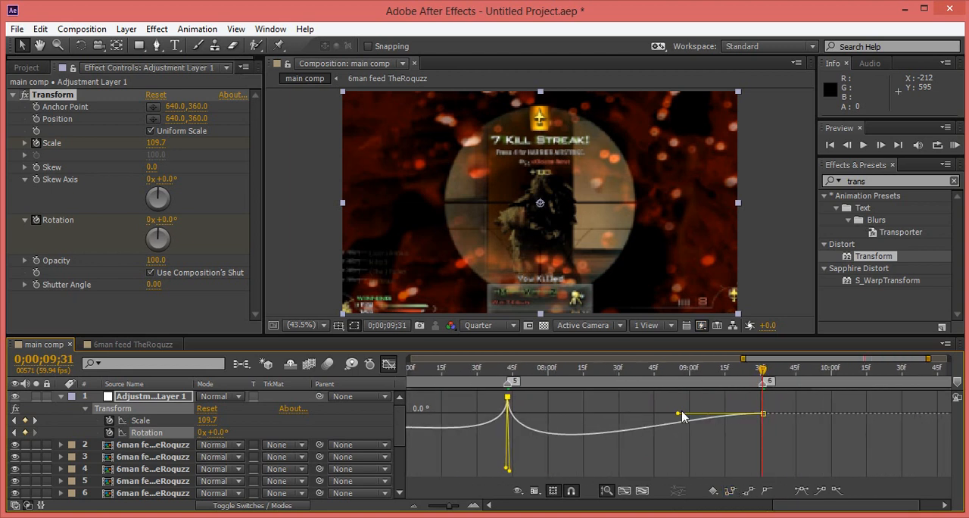
{"action": "left_click_drag", "start_coordinate": [676, 415], "coordinate": [767, 417]}
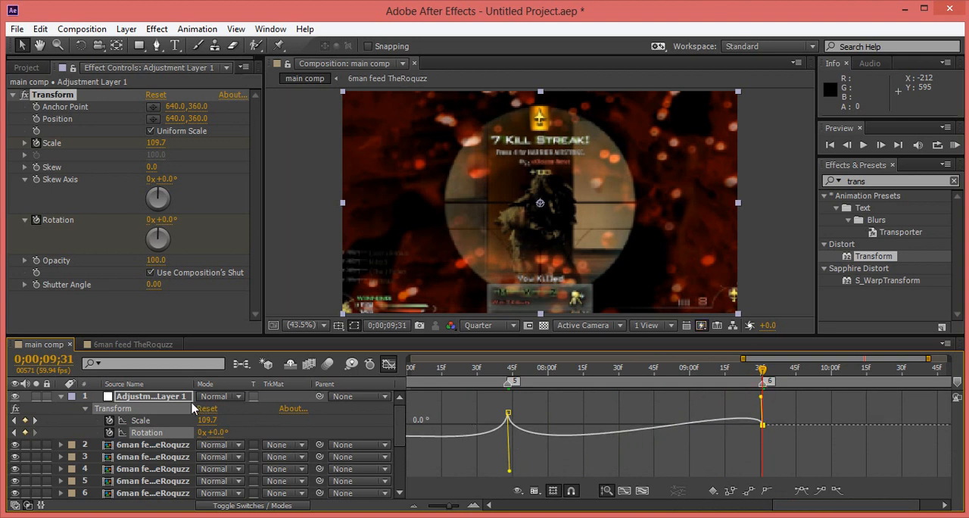
Collapse the adjustment layer's properties and return from the graph to the layer bars with the whole composition in view.
{"action": "left_click", "coordinate": [160, 400]}
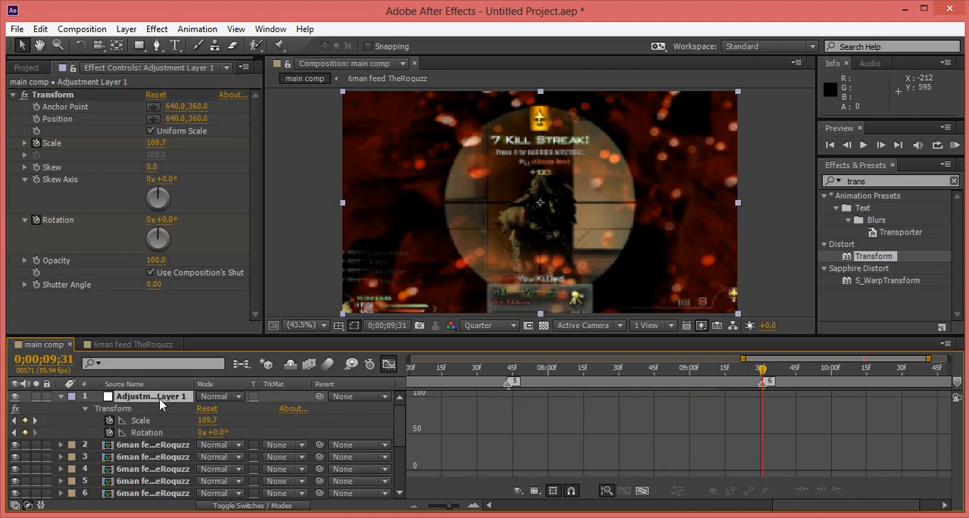
{"action": "key", "text": "u"}
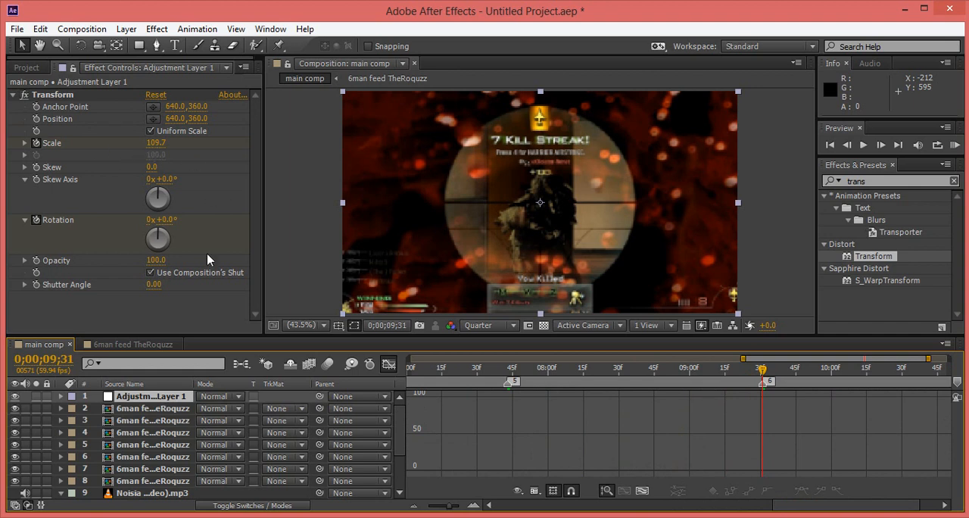
{"action": "left_click", "coordinate": [388, 369]}
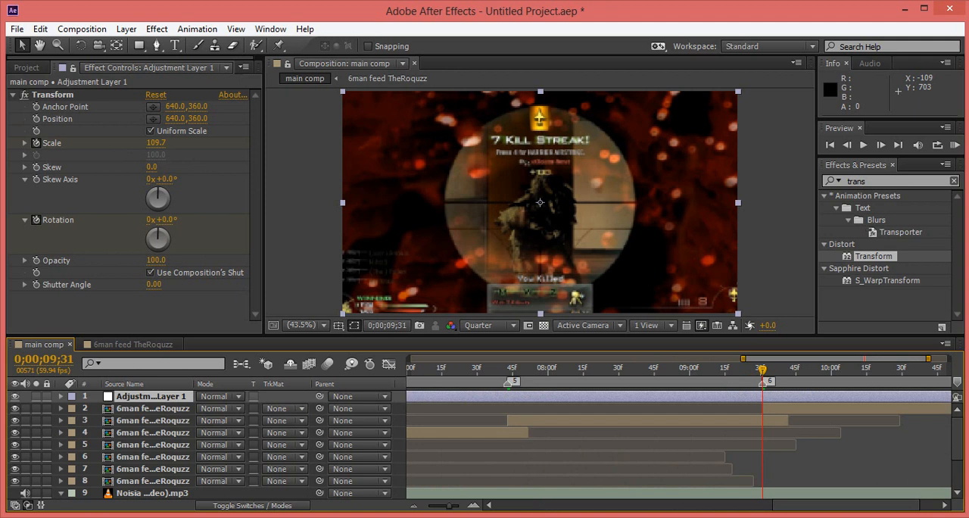
{"action": "key", "text": "minus"}
{"action": "key", "text": "minus"}
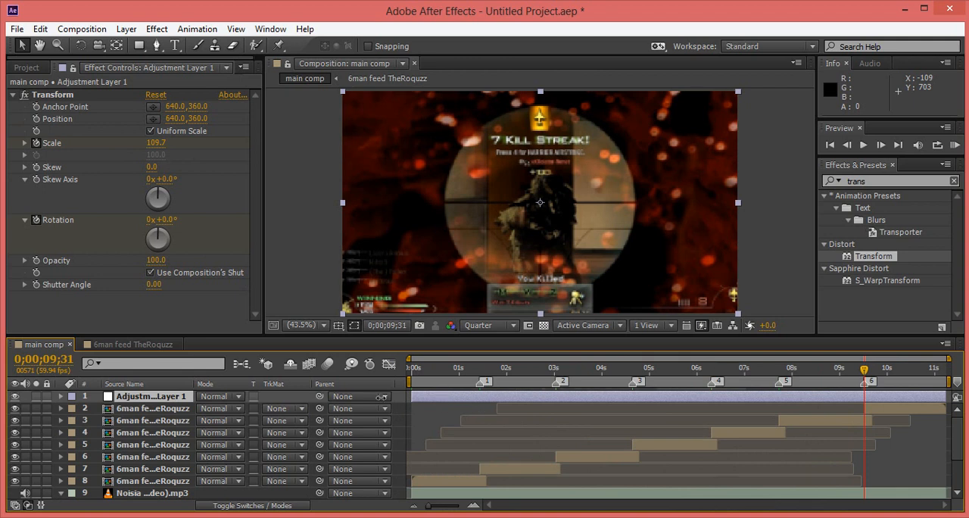
Add the expression wiggle(1,100) to the adjustment layer's own Position property.
{"action": "key", "text": "p"}
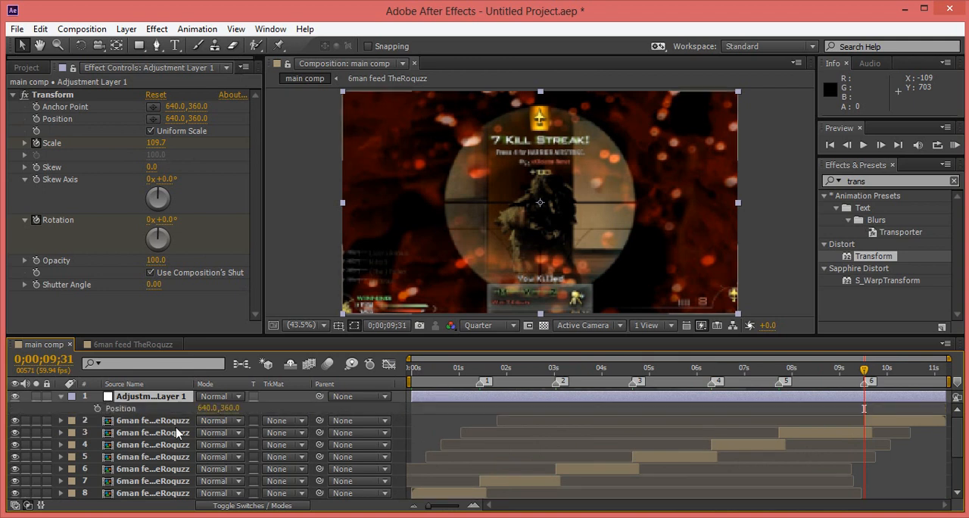
{"action": "left_click", "coordinate": [98, 408], "text": "alt"}
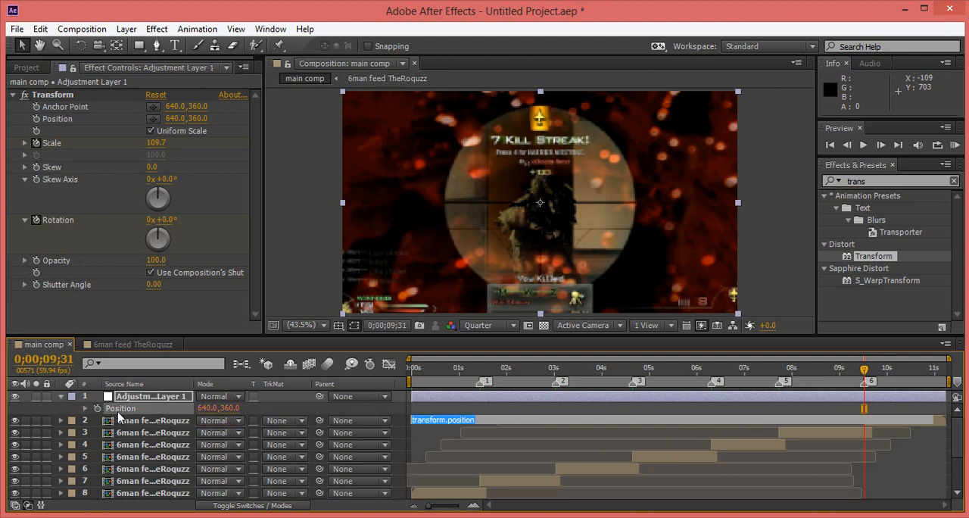
{"action": "key", "text": "BackSpace"}
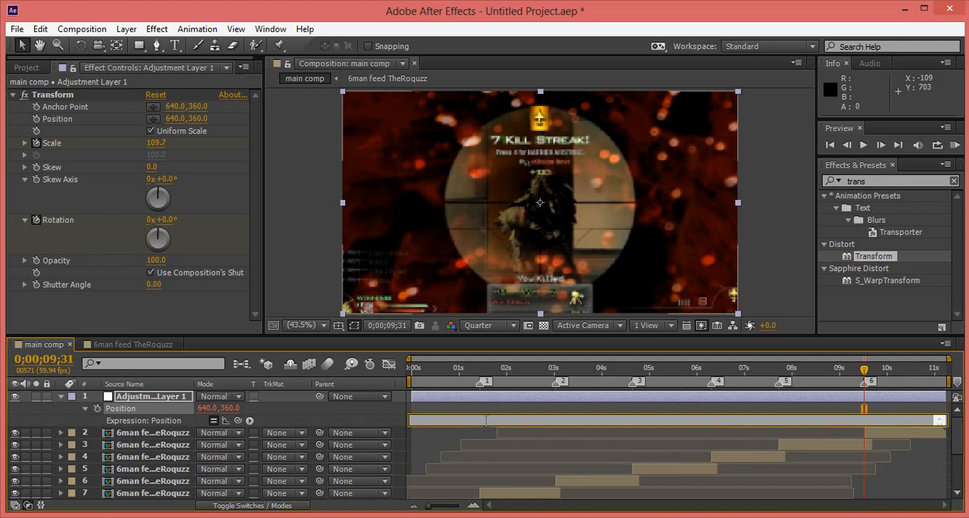
{"action": "type", "text": "wi"}
{"action": "type", "text": "ggle"}
{"action": "type", "text": "("}
{"action": "type", "text": "["}
{"action": "type", "text": "1"}
{"action": "type", "text": ",100"}
{"action": "left_click", "coordinate": [427, 445]}
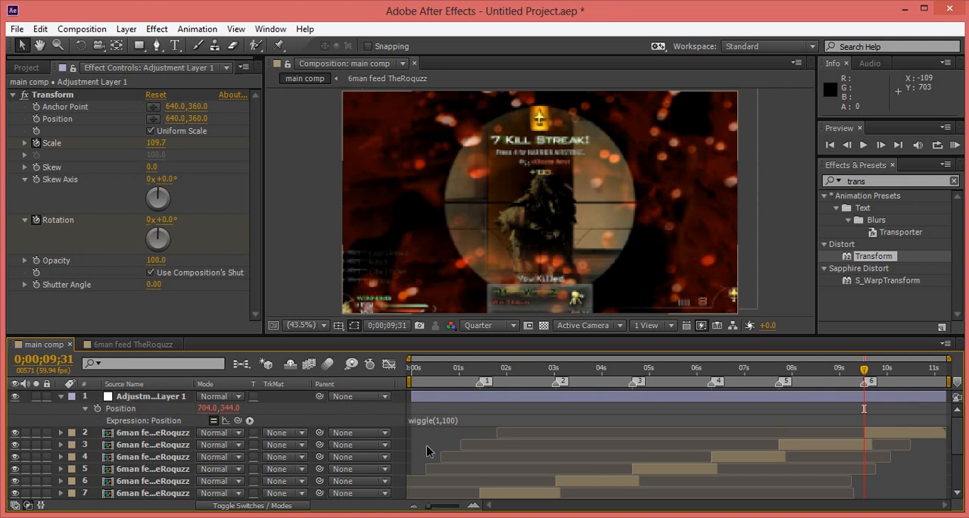
Preview the composition from 0;00;00;00 to check the synced motion with the Position wiggle.
{"action": "left_click", "coordinate": [422, 370]}
{"action": "left_click", "coordinate": [407, 370]}
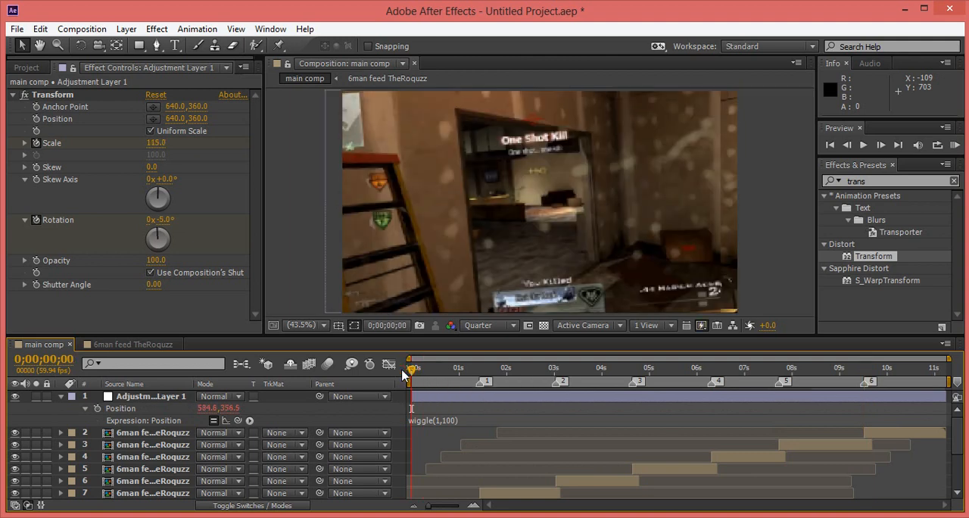
{"action": "key", "text": "space"}
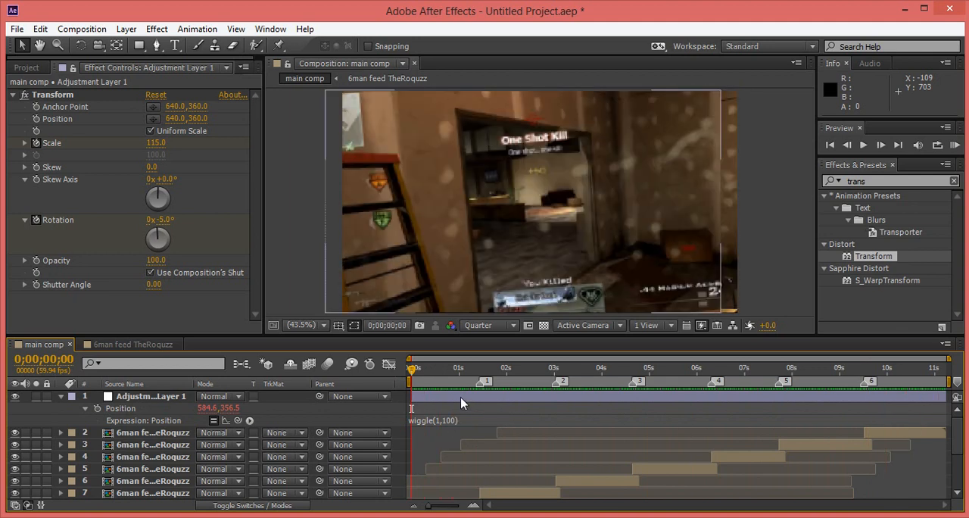
Remove the wiggle expression from the adjustment layer's Position.
{"action": "left_click", "coordinate": [462, 421]}
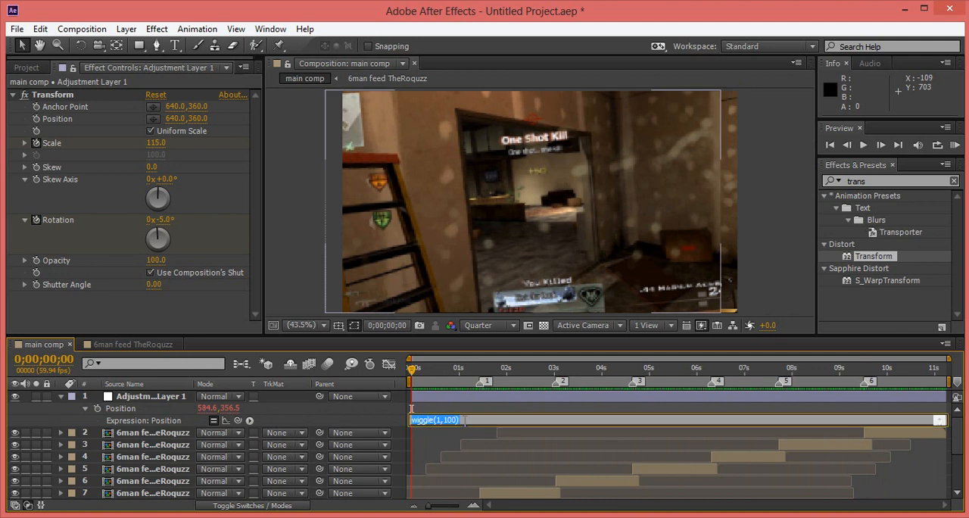
{"action": "key", "text": "BackSpace"}
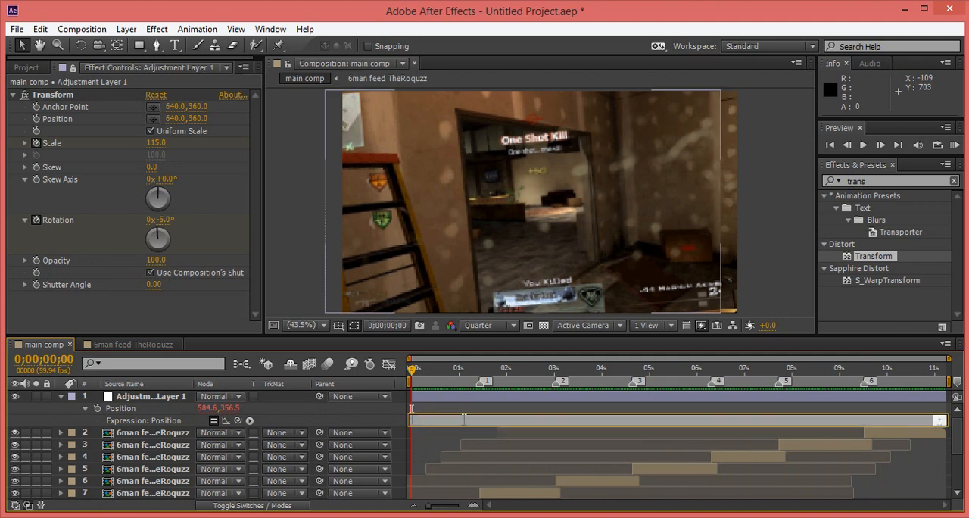
{"action": "left_click", "coordinate": [445, 440]}
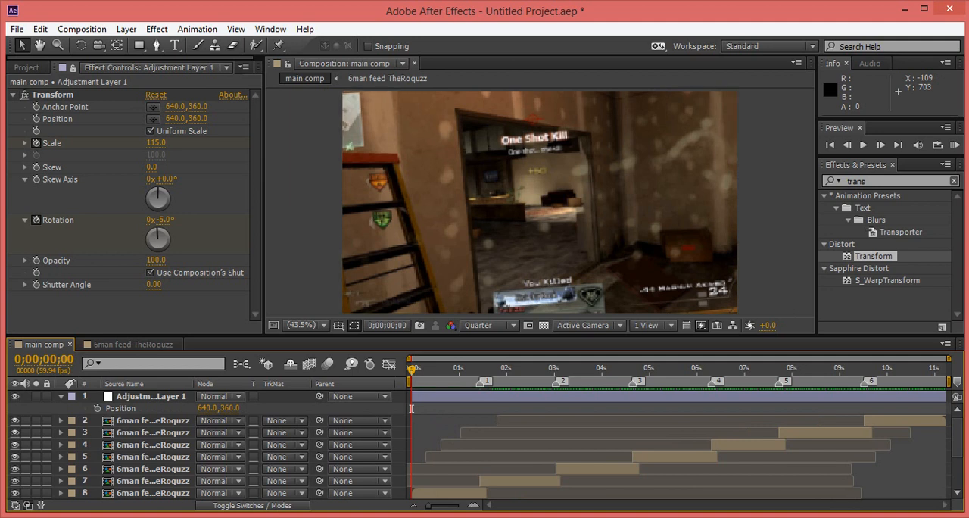
{"action": "left_click_drag", "start_coordinate": [959, 439], "coordinate": [958, 447]}
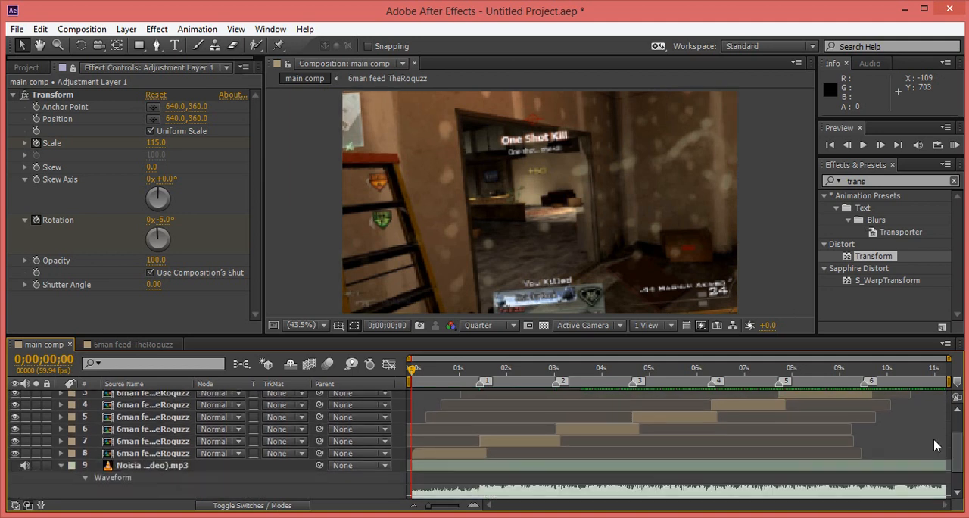
{"action": "left_click", "coordinate": [504, 450]}
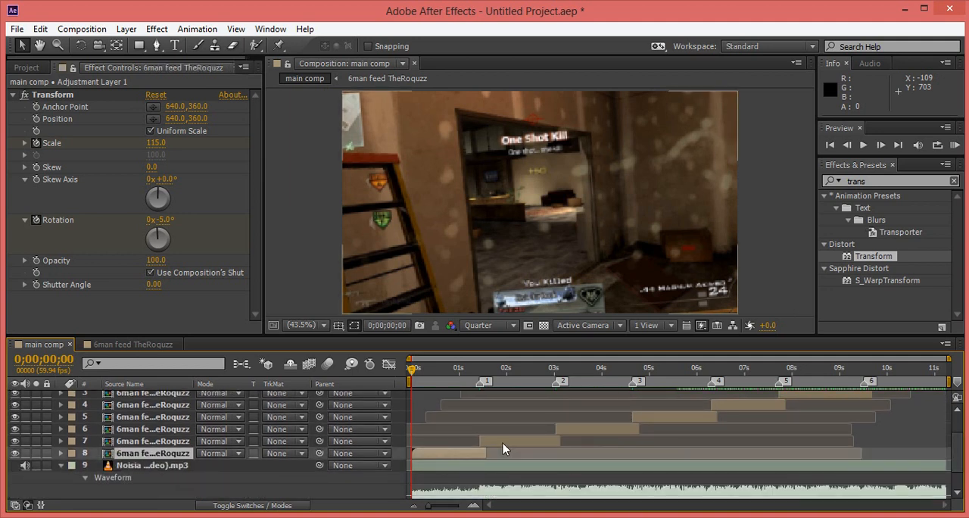
{"action": "left_click", "coordinate": [547, 440]}
{"action": "left_click", "coordinate": [596, 432]}
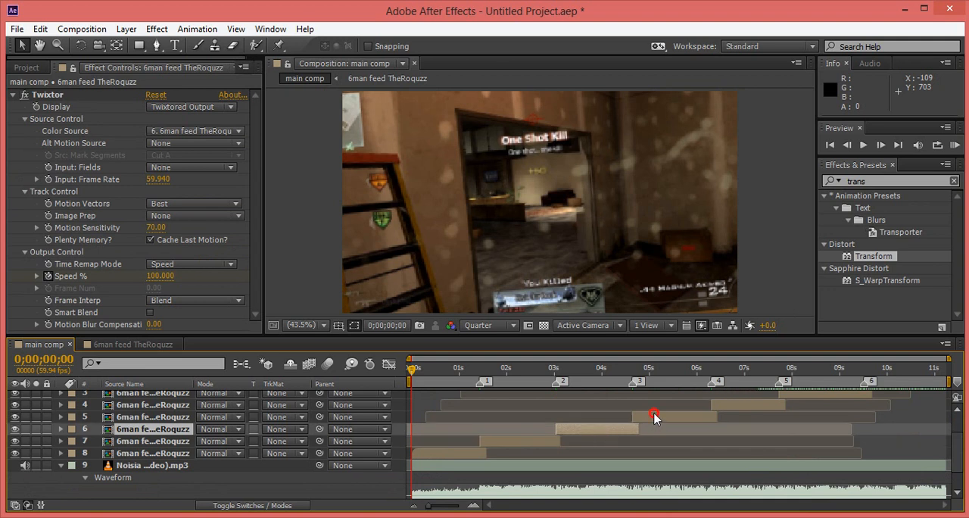
{"action": "left_click", "coordinate": [720, 415]}
{"action": "left_click", "coordinate": [764, 404]}
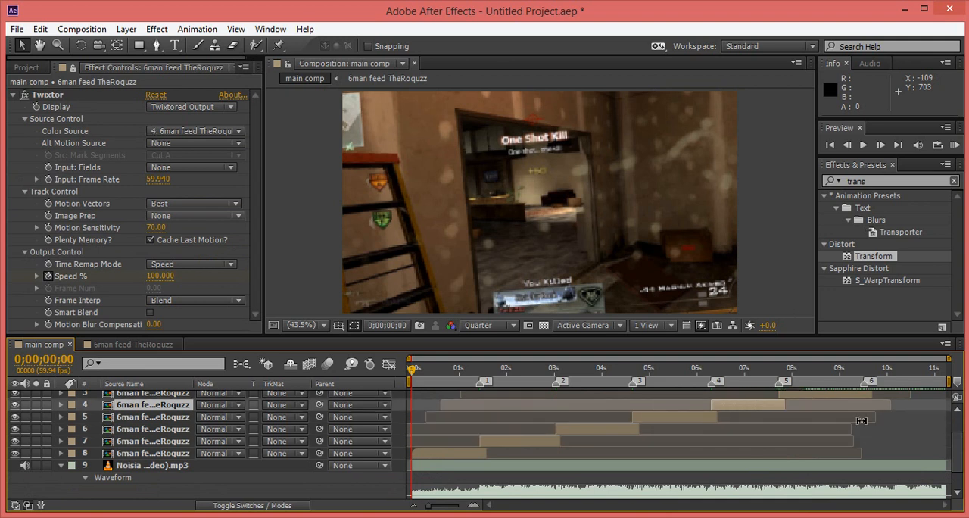
Add the expression wiggle(1,100) to the Position property of the first gameplay clip, layer 8.
{"action": "left_click_drag", "start_coordinate": [960, 453], "coordinate": [962, 422]}
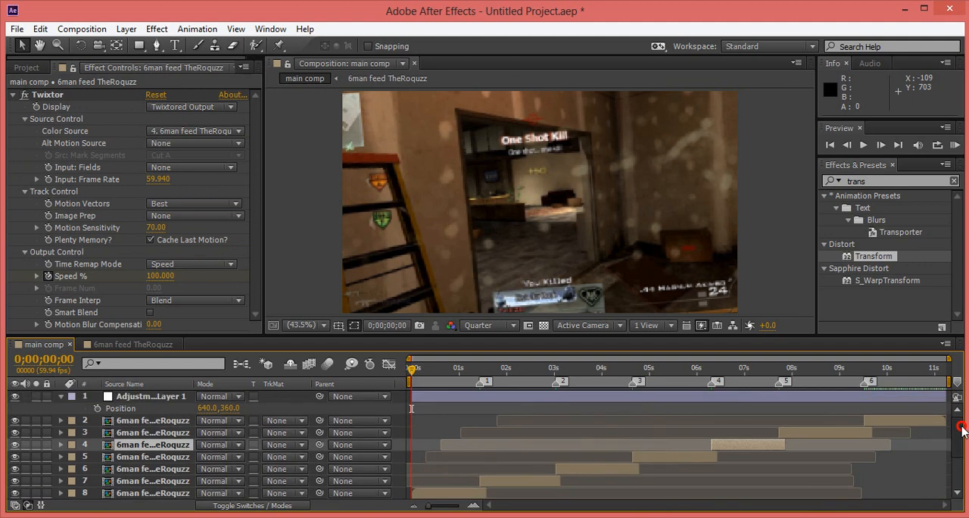
{"action": "left_click", "coordinate": [856, 434]}
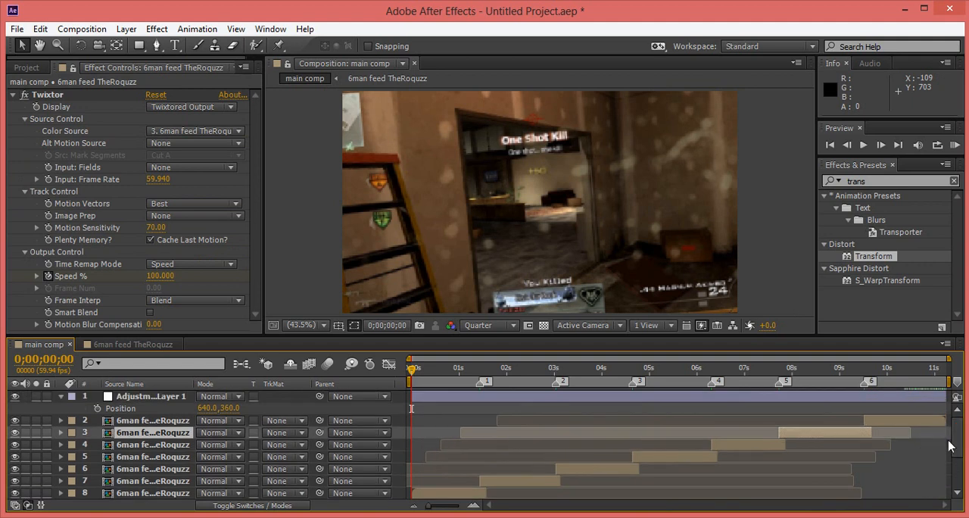
{"action": "left_click_drag", "start_coordinate": [957, 465], "coordinate": [958, 476]}
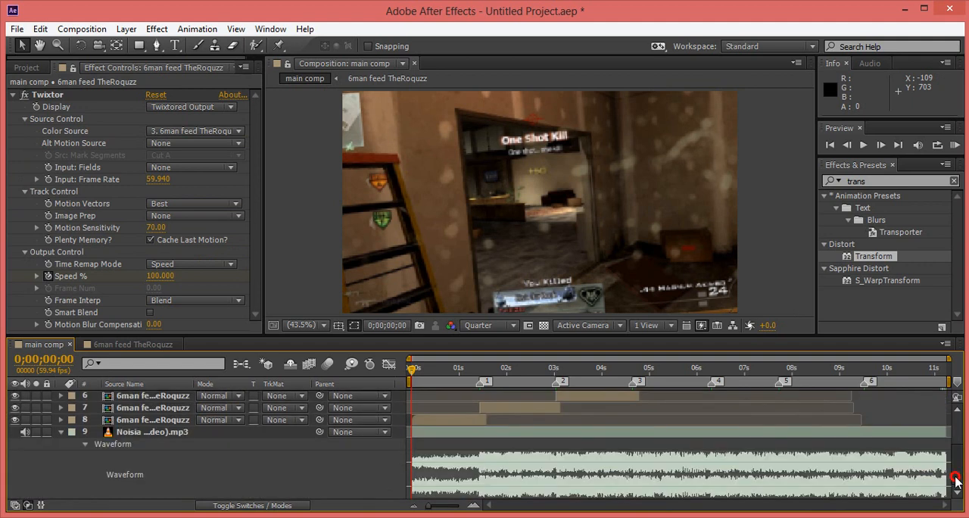
{"action": "left_click", "coordinate": [441, 421]}
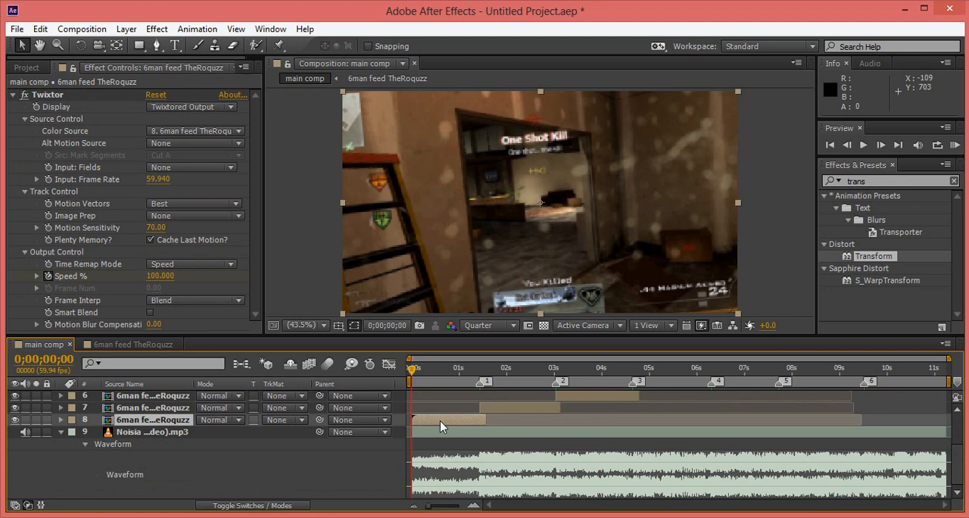
{"action": "key", "text": "p"}
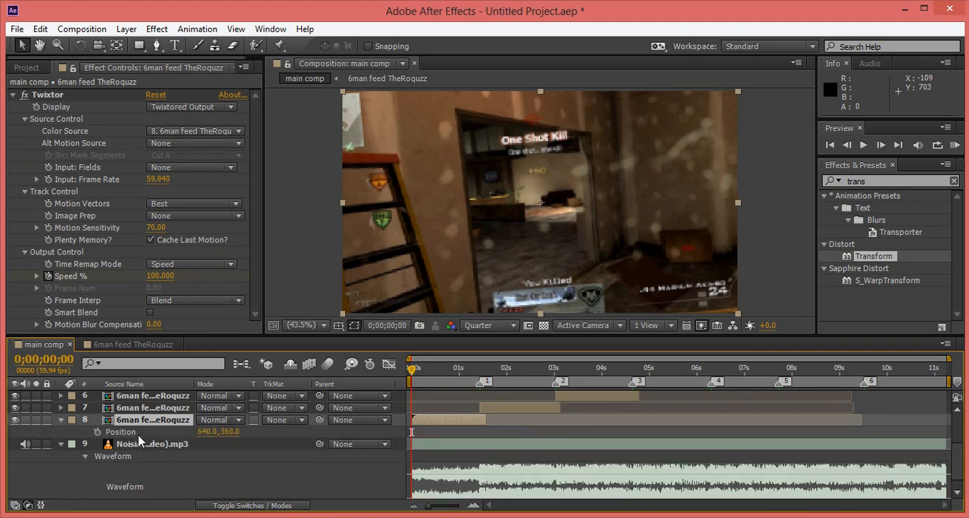
{"action": "left_click", "coordinate": [98, 432], "text": "alt"}
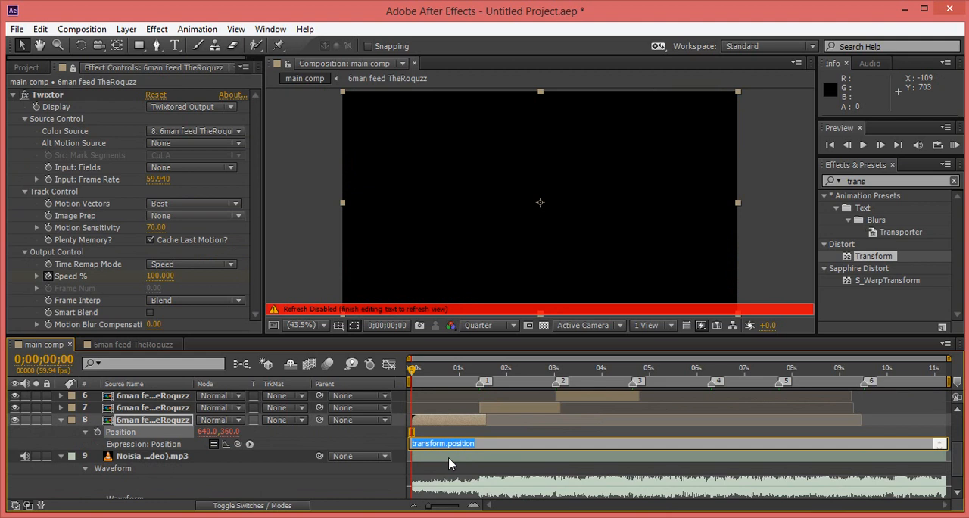
{"action": "type", "text": "wiggle"}
{"action": "type", "text": "(1"}
{"action": "type", "text": ","}
{"action": "type", "text": "500"}
{"action": "key", "text": "BackSpace"}
{"action": "key", "text": "BackSpace"}
{"action": "key", "text": "BackSpace"}
{"action": "type", "text": "100"}
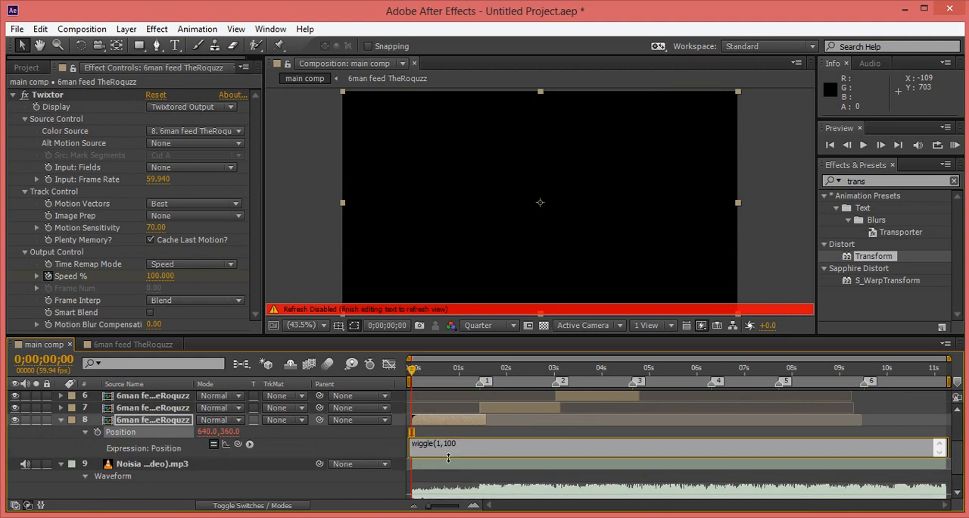
{"action": "left_click", "coordinate": [518, 430]}
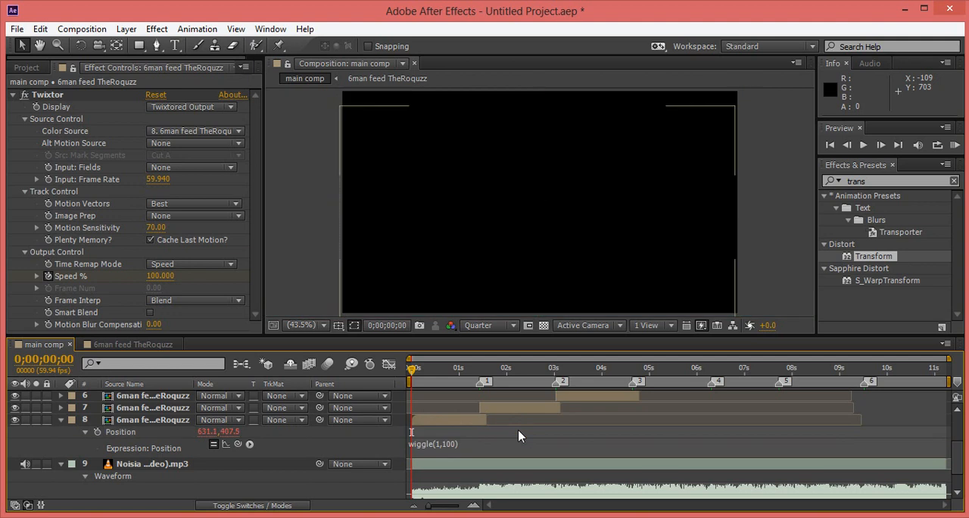
Preview the first clip's wiggle from 0;00;00;16 and inspect the frame edges at 0;00;00;55.
{"action": "left_click_drag", "start_coordinate": [412, 370], "coordinate": [424, 377]}
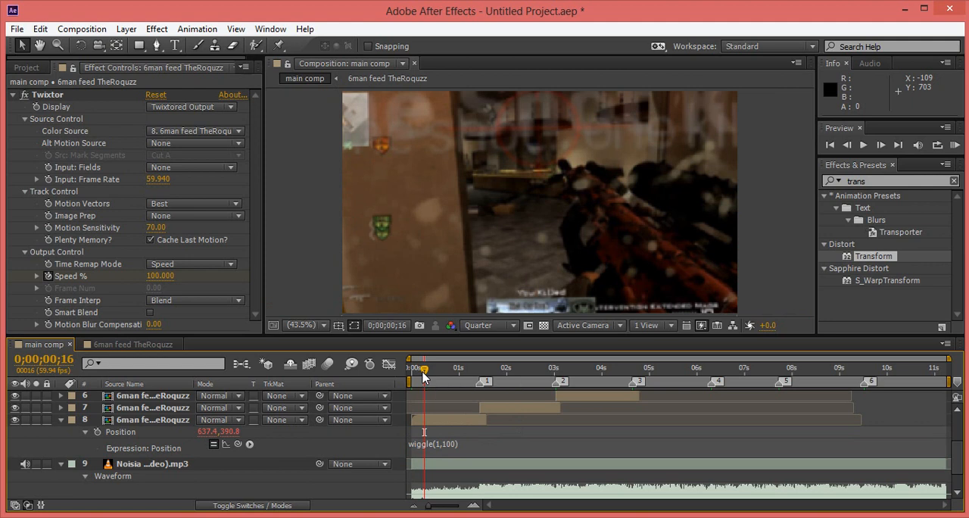
{"action": "key", "text": "space"}
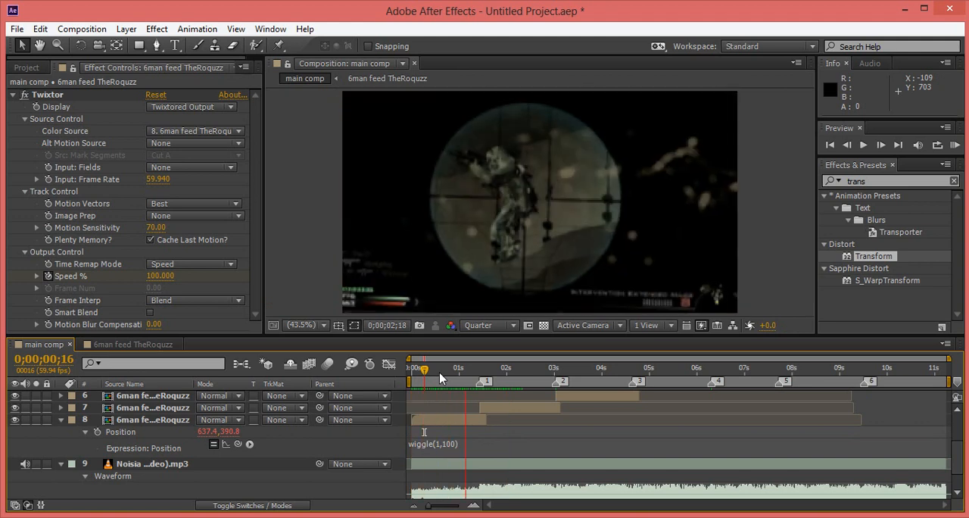
{"action": "key", "text": "space"}
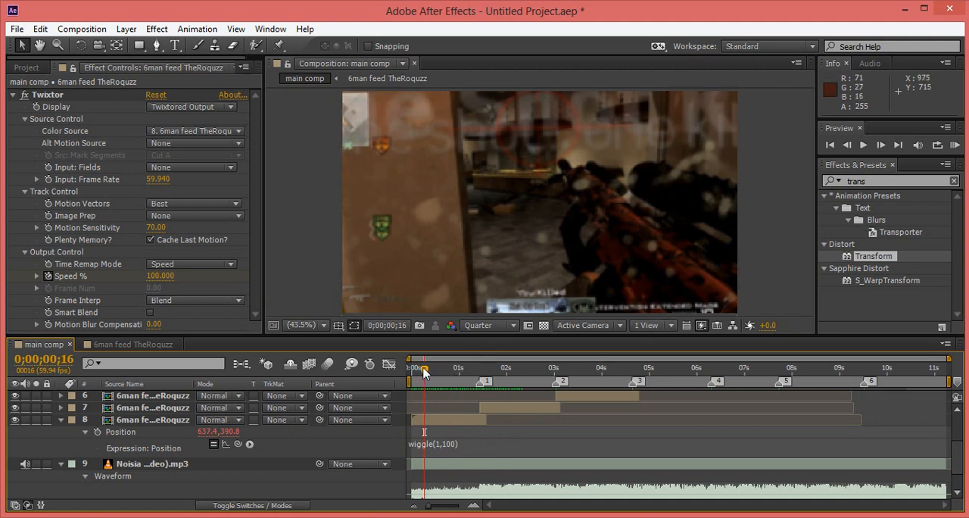
{"action": "left_click_drag", "start_coordinate": [424, 371], "coordinate": [455, 370]}
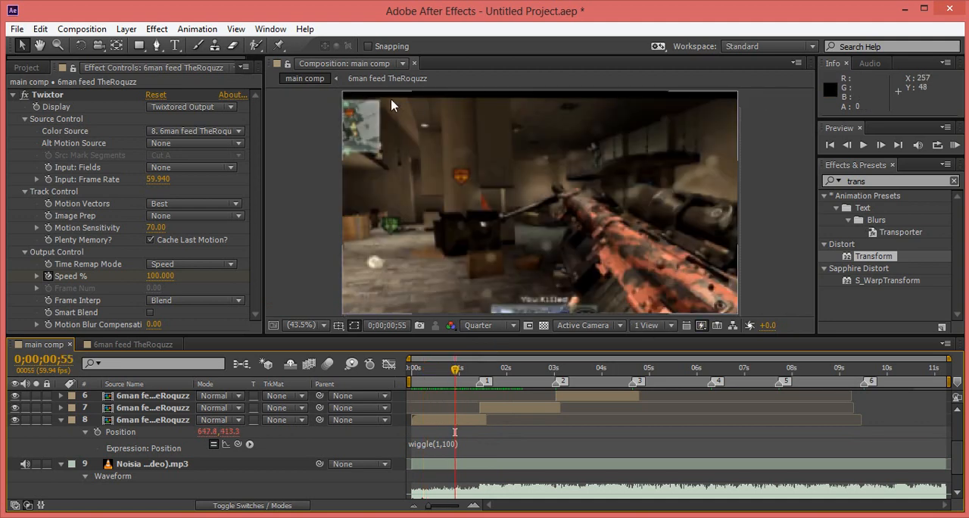
Find the Motion Tile effect, apply it to the first gameplay clip and enable Mirror Edges.
{"action": "left_click", "coordinate": [878, 182]}
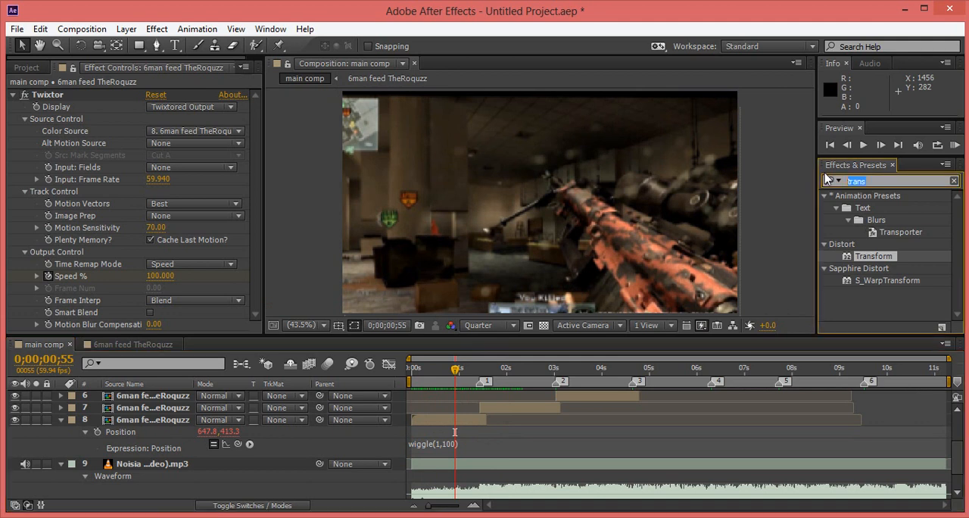
{"action": "type", "text": "motion"}
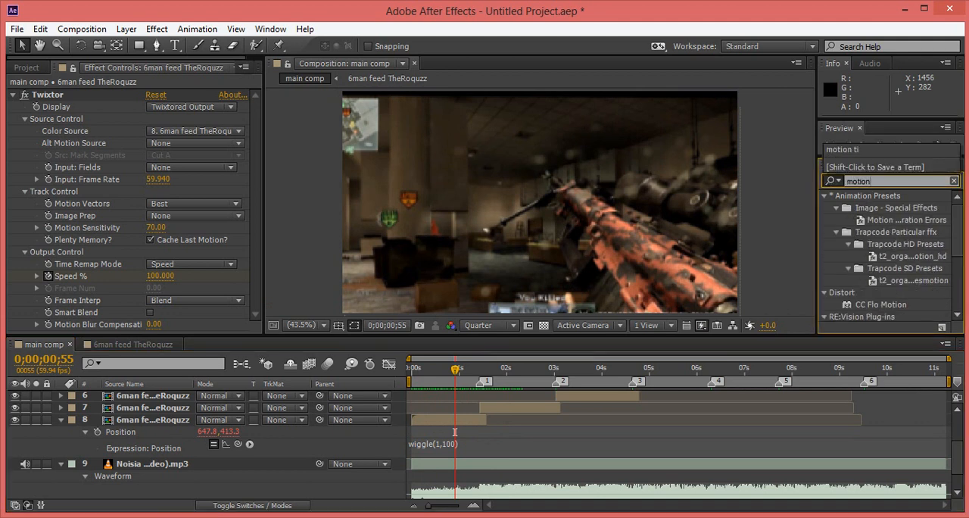
{"action": "left_click_drag", "start_coordinate": [960, 223], "coordinate": [959, 272]}
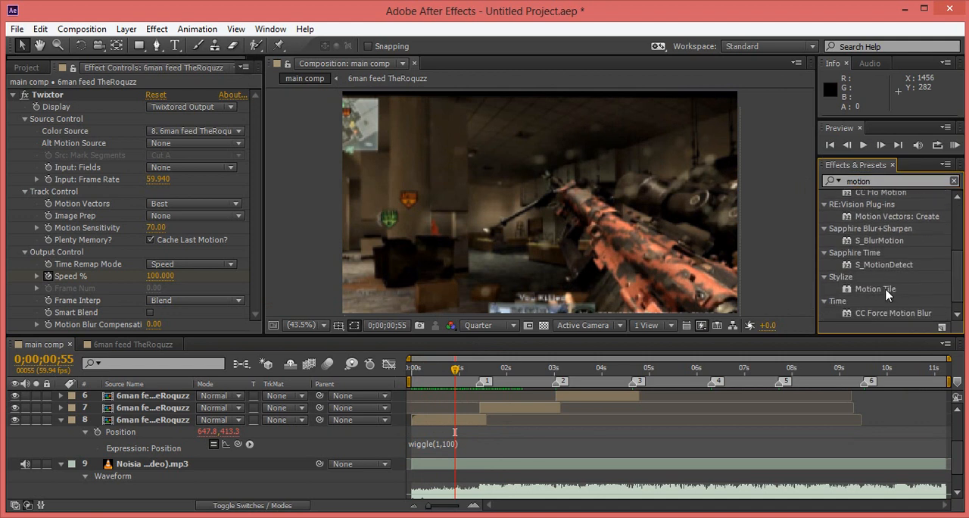
{"action": "left_click_drag", "start_coordinate": [888, 295], "coordinate": [470, 418]}
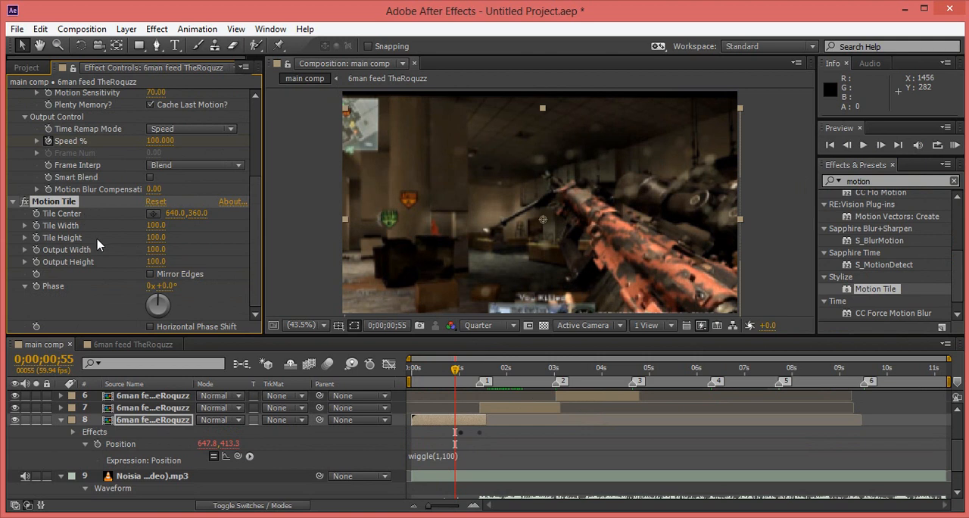
Set the Motion Tile's Output Width and Output Height to 210.
{"action": "left_click", "coordinate": [152, 262]}
{"action": "left_click_drag", "start_coordinate": [153, 262], "coordinate": [161, 266]}
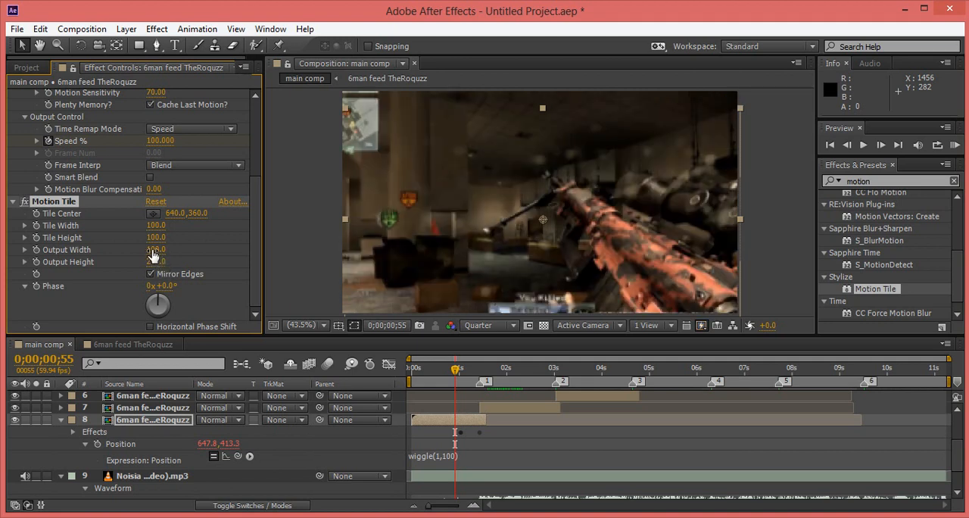
{"action": "left_click_drag", "start_coordinate": [155, 249], "coordinate": [166, 255]}
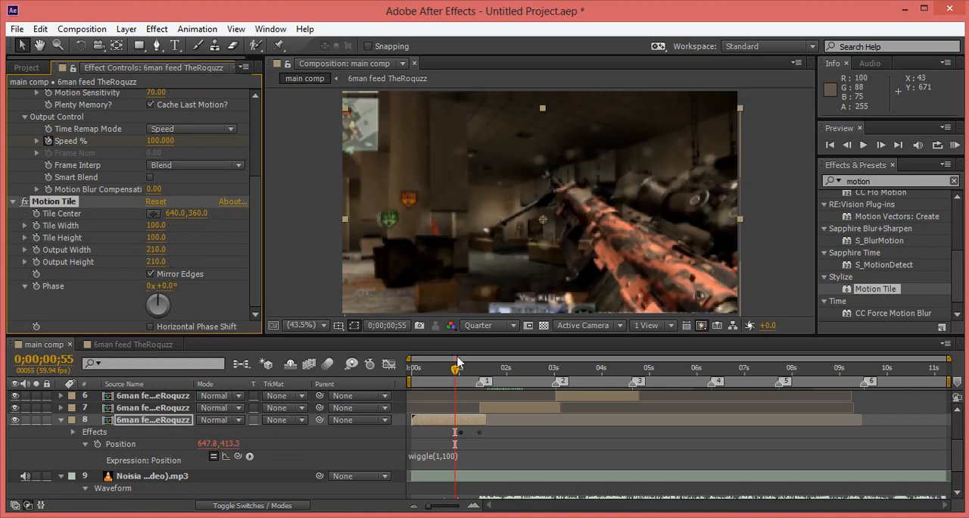
Compare the clip's edges at 0;00;01;00 with Mirror Edges off and on, and preview the tiled wiggle.
{"action": "left_click", "coordinate": [455, 368]}
{"action": "mouse_move", "coordinate": [454, 369]}
{"action": "left_mouse_down"}
{"action": "mouse_move", "coordinate": [428, 369]}
{"action": "mouse_move", "coordinate": [459, 369]}
{"action": "left_mouse_up"}
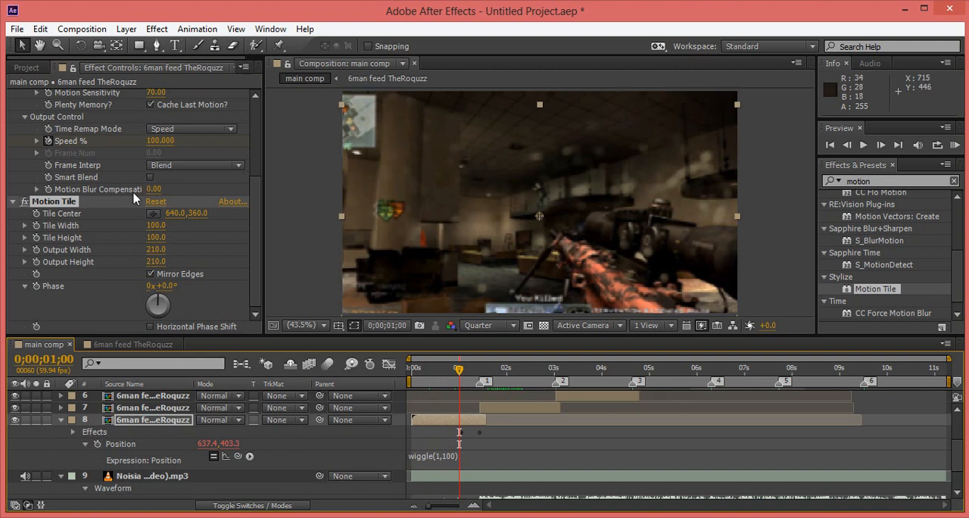
{"action": "left_click", "coordinate": [150, 273]}
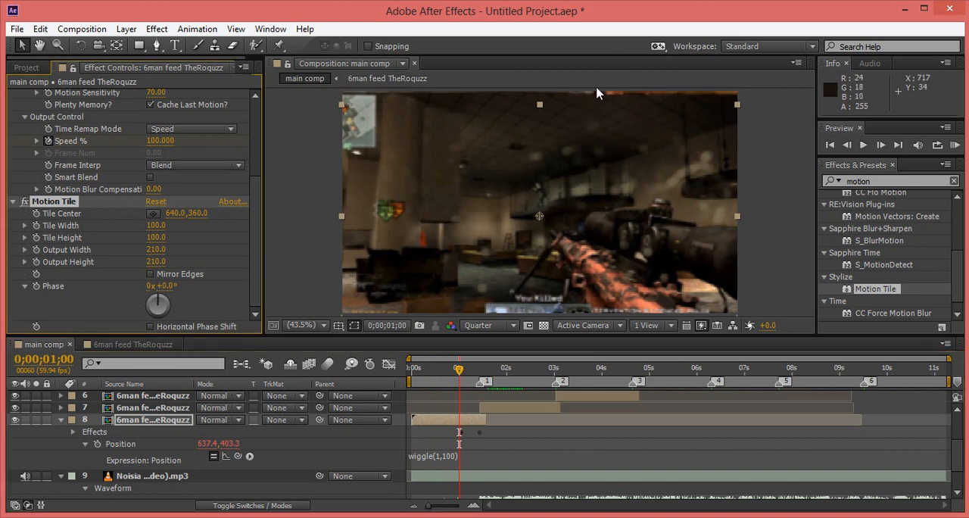
{"action": "left_click", "coordinate": [150, 273]}
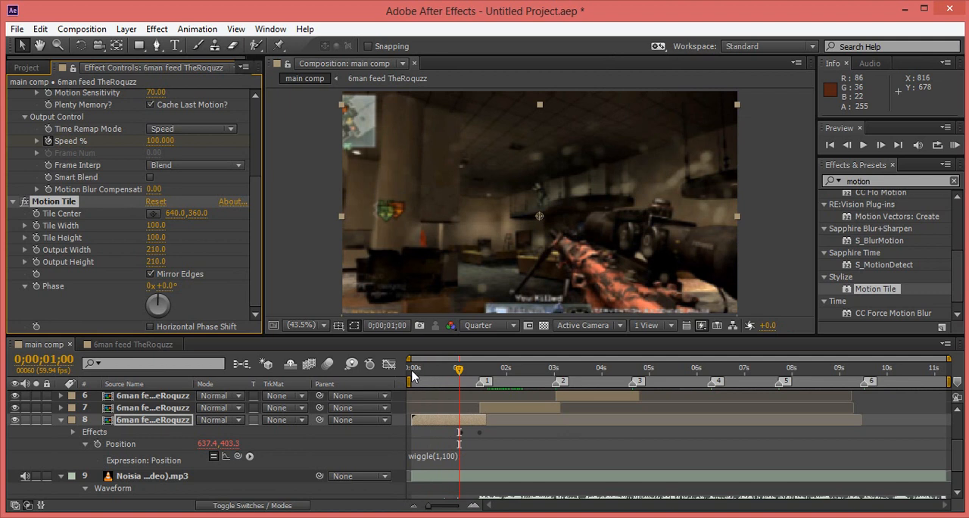
{"action": "key", "text": "KP_0"}
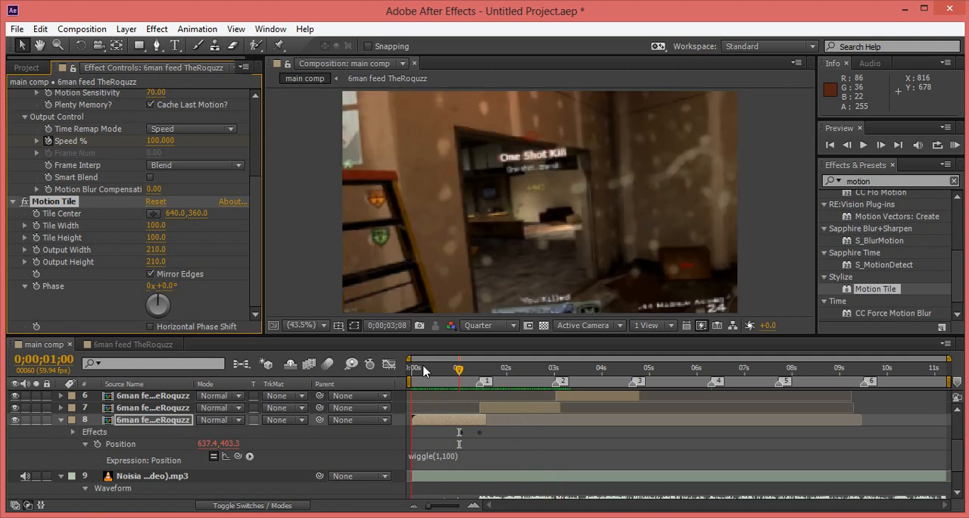
{"action": "key", "text": "space"}
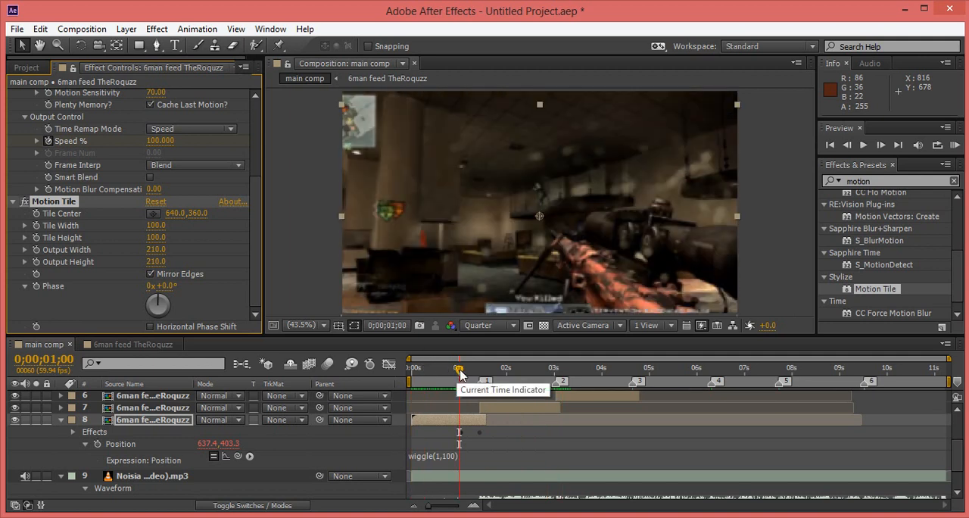
Return to 0;00;00;00 and select the adjustment layer.
{"action": "left_click_drag", "start_coordinate": [459, 371], "coordinate": [411, 369]}
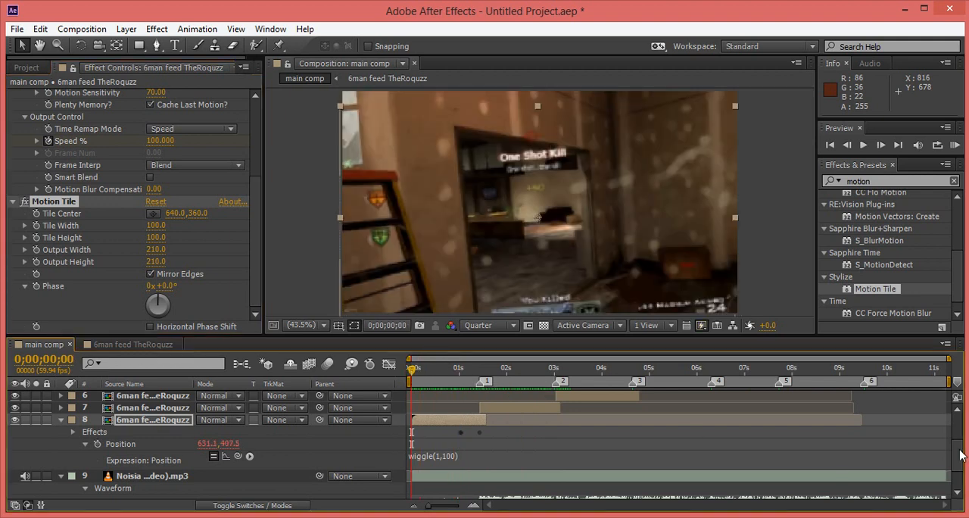
{"action": "key", "text": "ctrl+alt+y"}
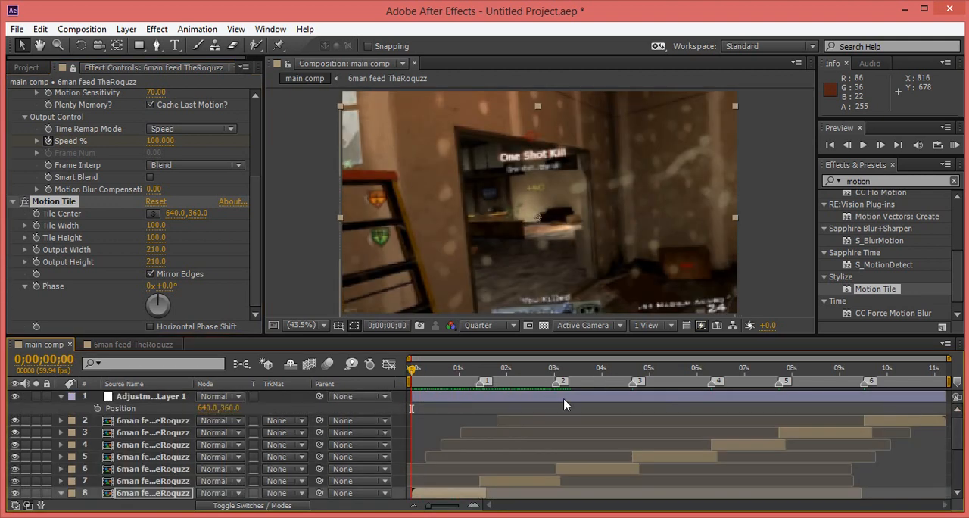
{"action": "key", "text": "ctrl+v"}
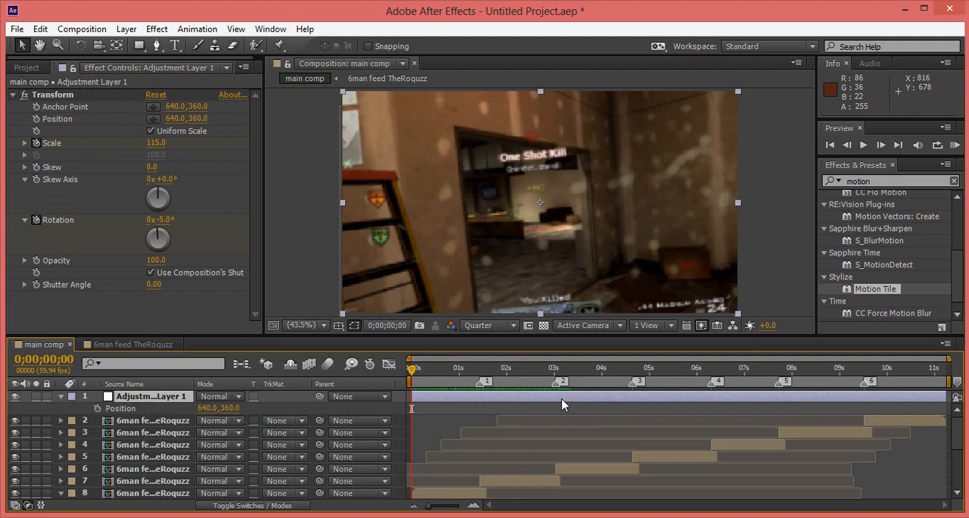